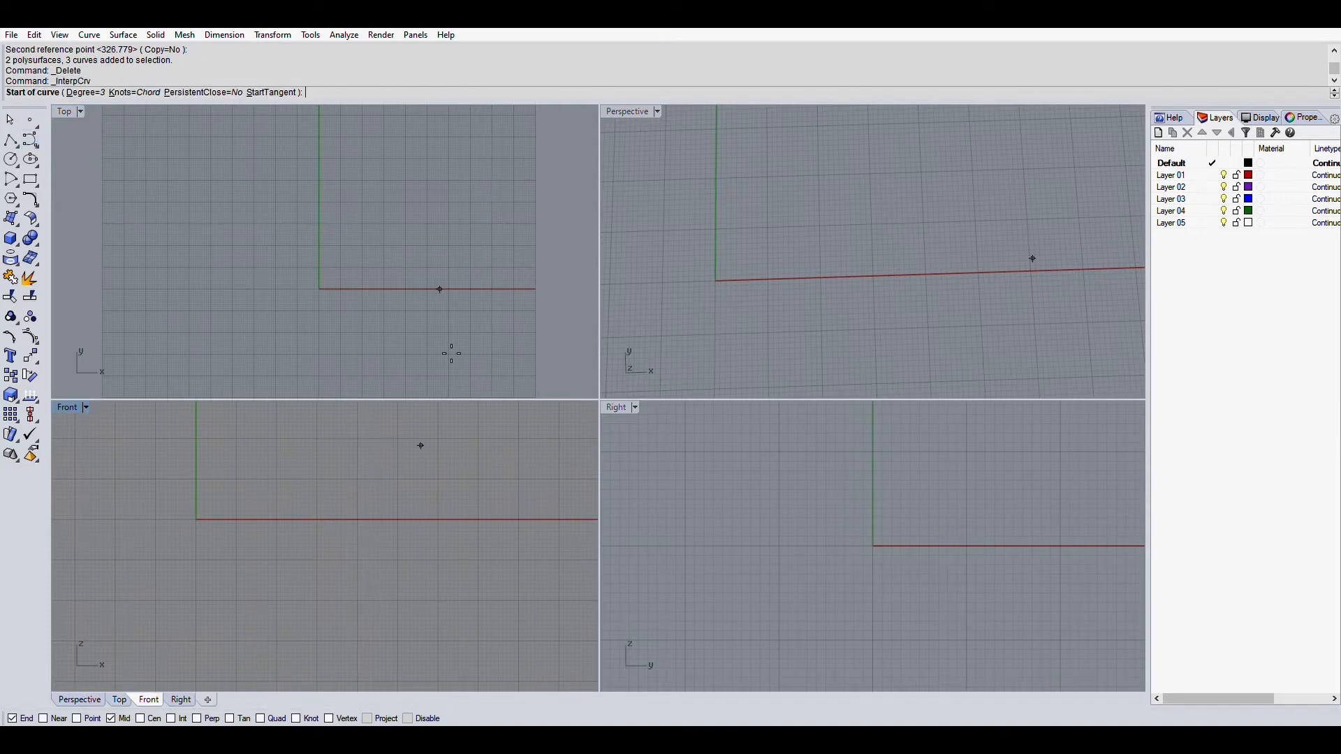
- Draw the left side of a leaf outline in the Top view as a five-point interpolated curve
left_click(319, 229)
left_click(310, 250)
left_click(292, 293)
left_click(314, 336)
left_click(323, 343)
key("Return")
- Draw a second interpolated curve for the leaf outline's right side, starting and ending at the left curve's endpoints
key("Return")
left_click(319, 236)
left_click(329, 250)
left_click(344, 285)
left_click(343, 311)
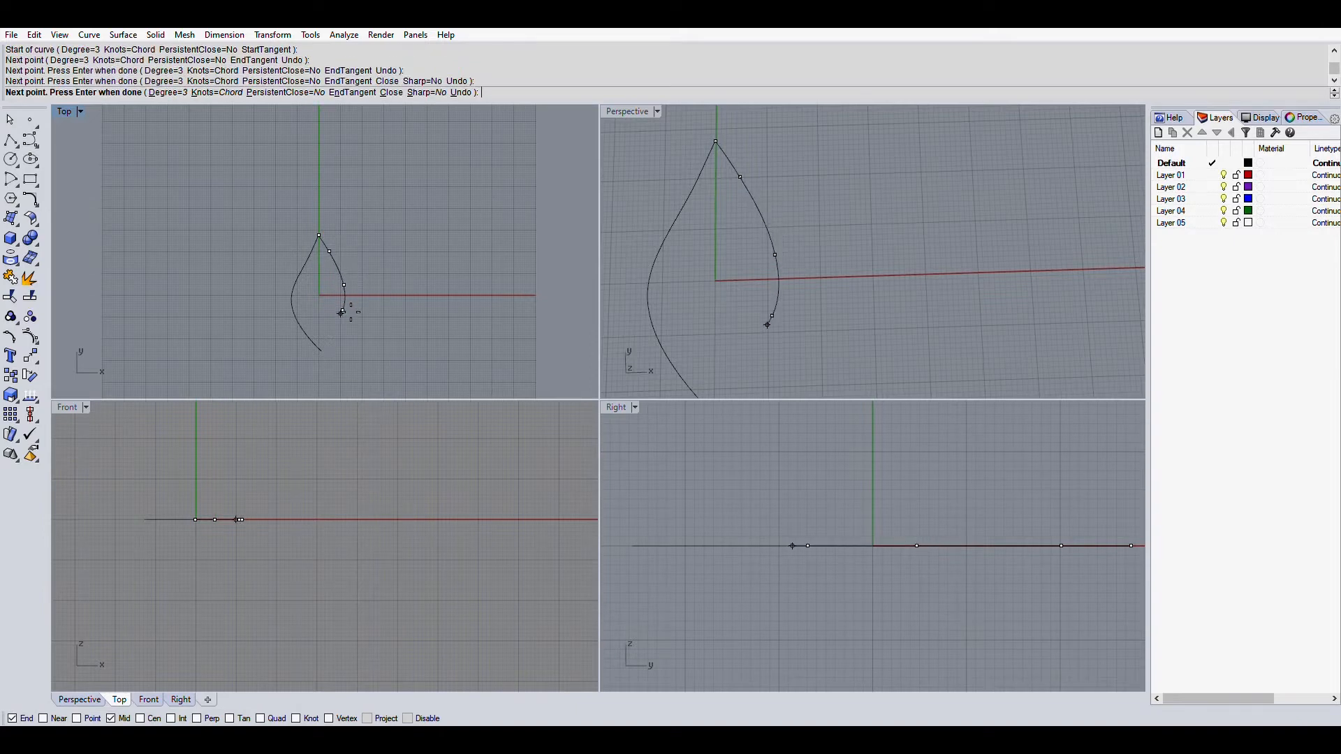
left_click(321, 349)
key("Return")
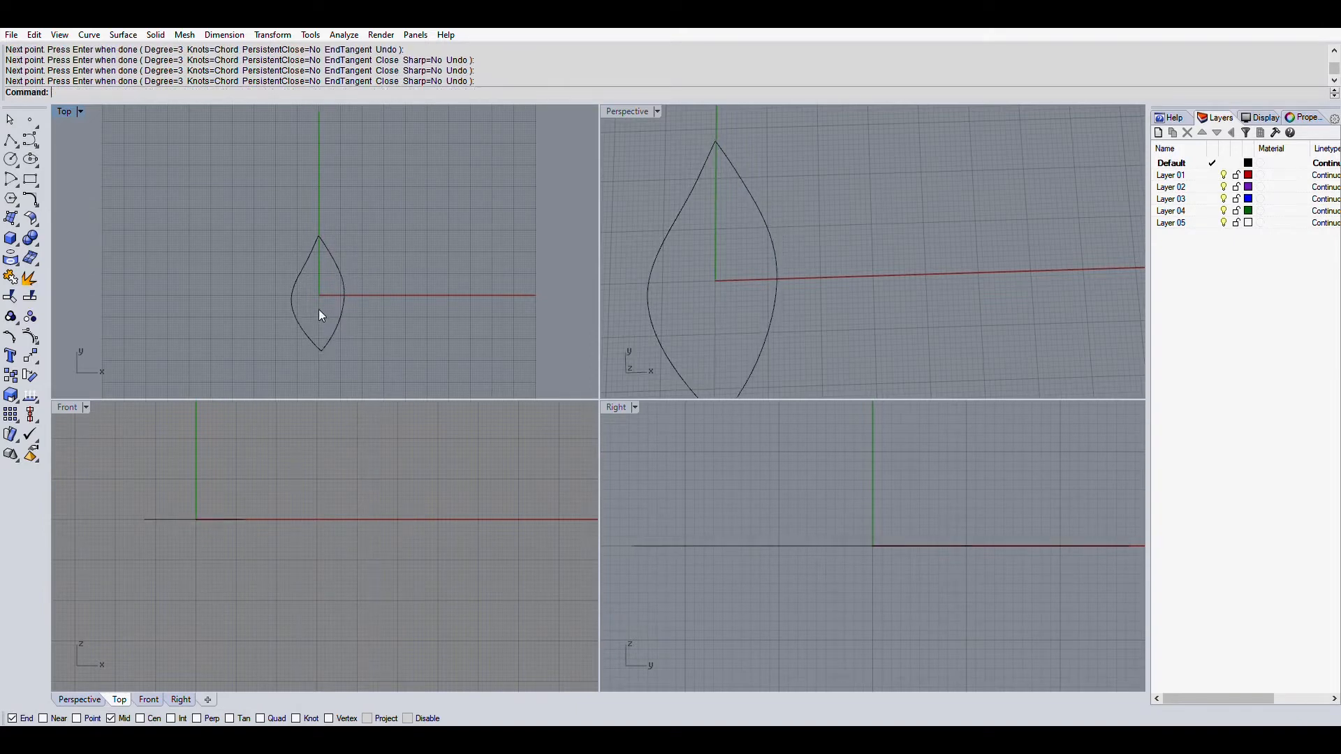
- Show the right curve's control points and move its upper and middle points inward for a slimmer outline
left_click(345, 283)
left_click(30, 336)
scroll(358, 222, "up", 8)
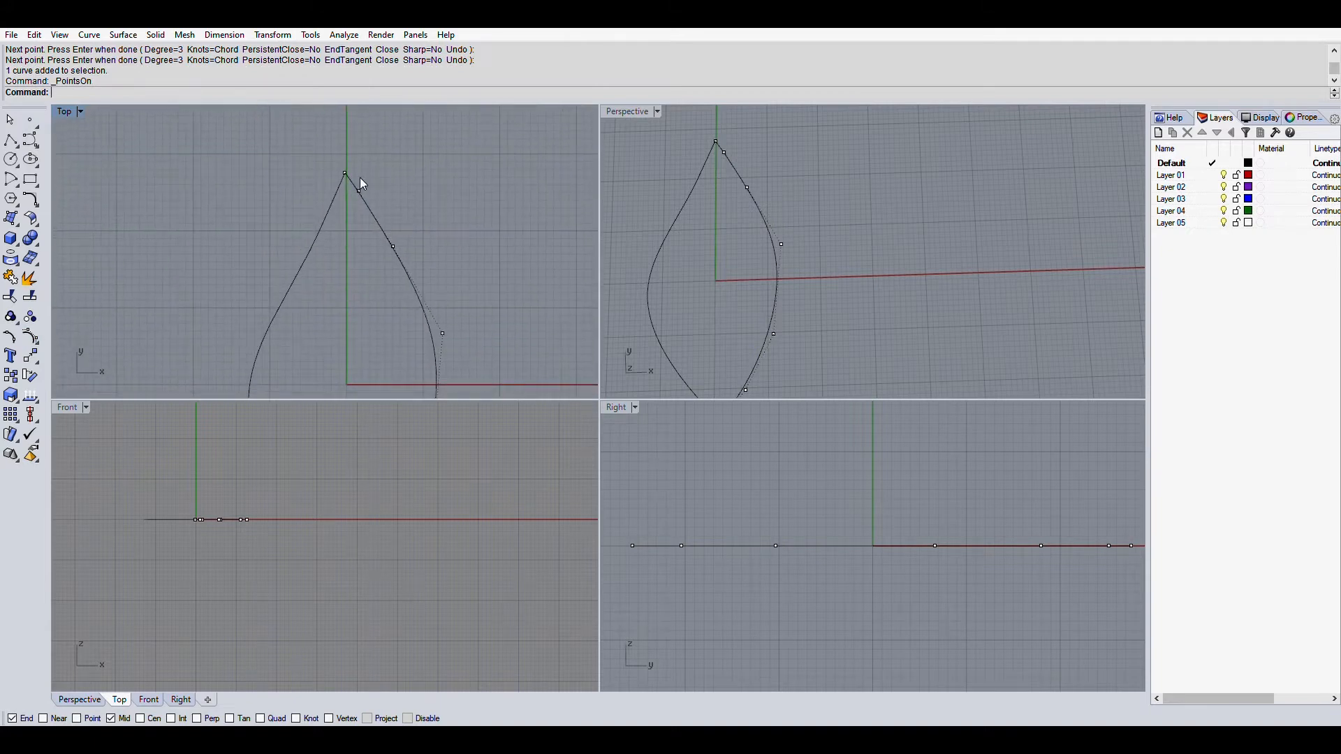
left_click_drag(391, 246, 385, 259)
right_click_drag(465, 287, 479, 227)
left_click(453, 271)
left_click_drag(454, 271, 446, 291)
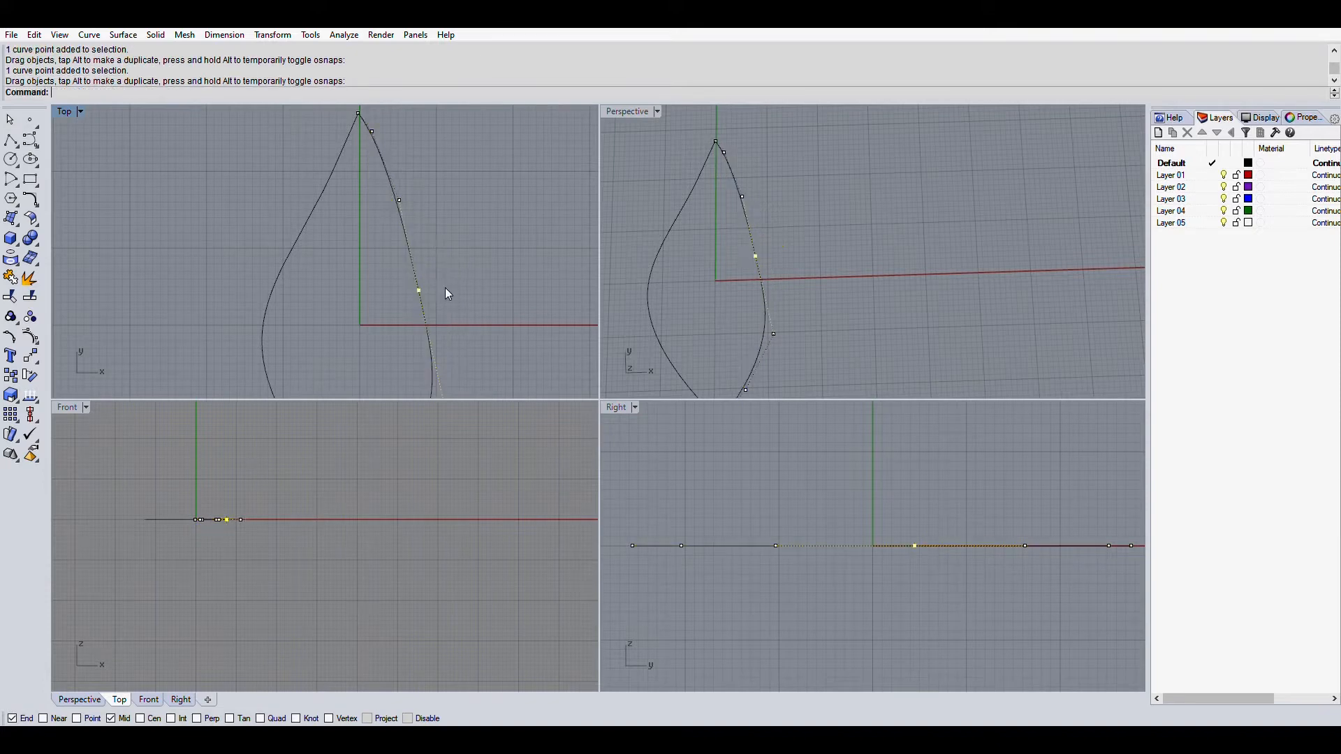
right_click_drag(457, 384, 463, 300)
left_click(449, 316)
- Show the left curve's control points and move its widest point and the point near the upper tip downward
scroll(436, 302, "down", 5)
right_click_drag(385, 208, 379, 232)
left_click(384, 241)
key("F10")
left_click(358, 288)
left_click_drag(357, 289, 366, 318)
scroll(409, 193, "up", 6)
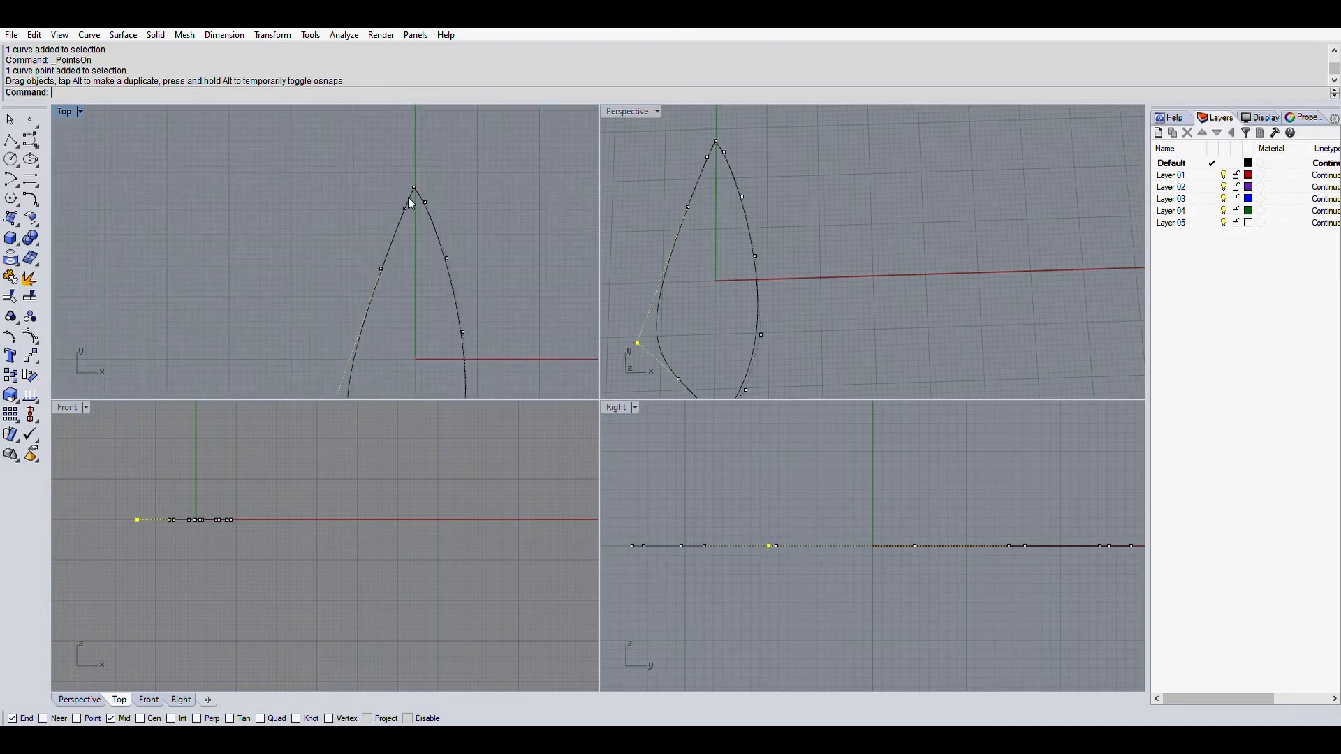
left_click(405, 206)
left_click_drag(405, 208, 410, 227)
- Move the left curve's widest control point inward, then hide the control points
scroll(447, 185, "down", 5)
scroll(438, 299, "up", 4)
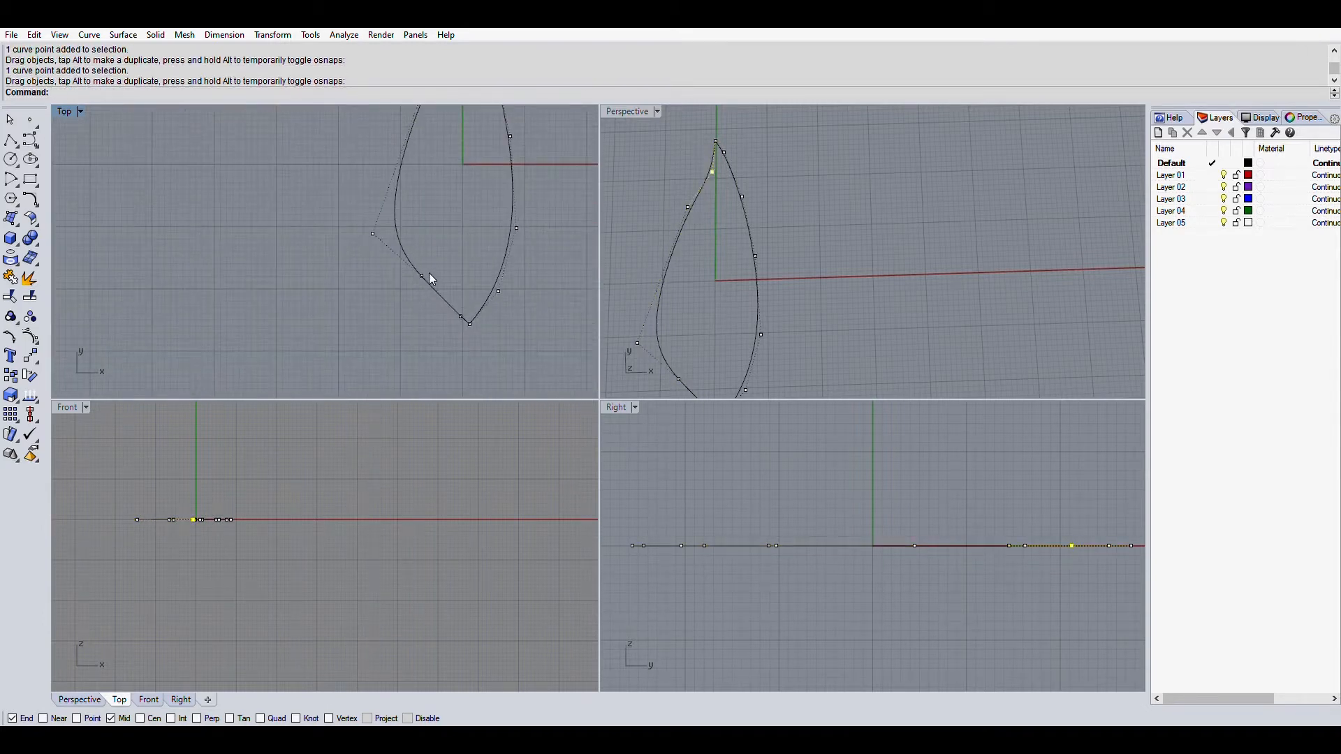
left_click_drag(371, 233, 394, 224)
right_click_drag(472, 222, 455, 286)
scroll(456, 283, "down", 4)
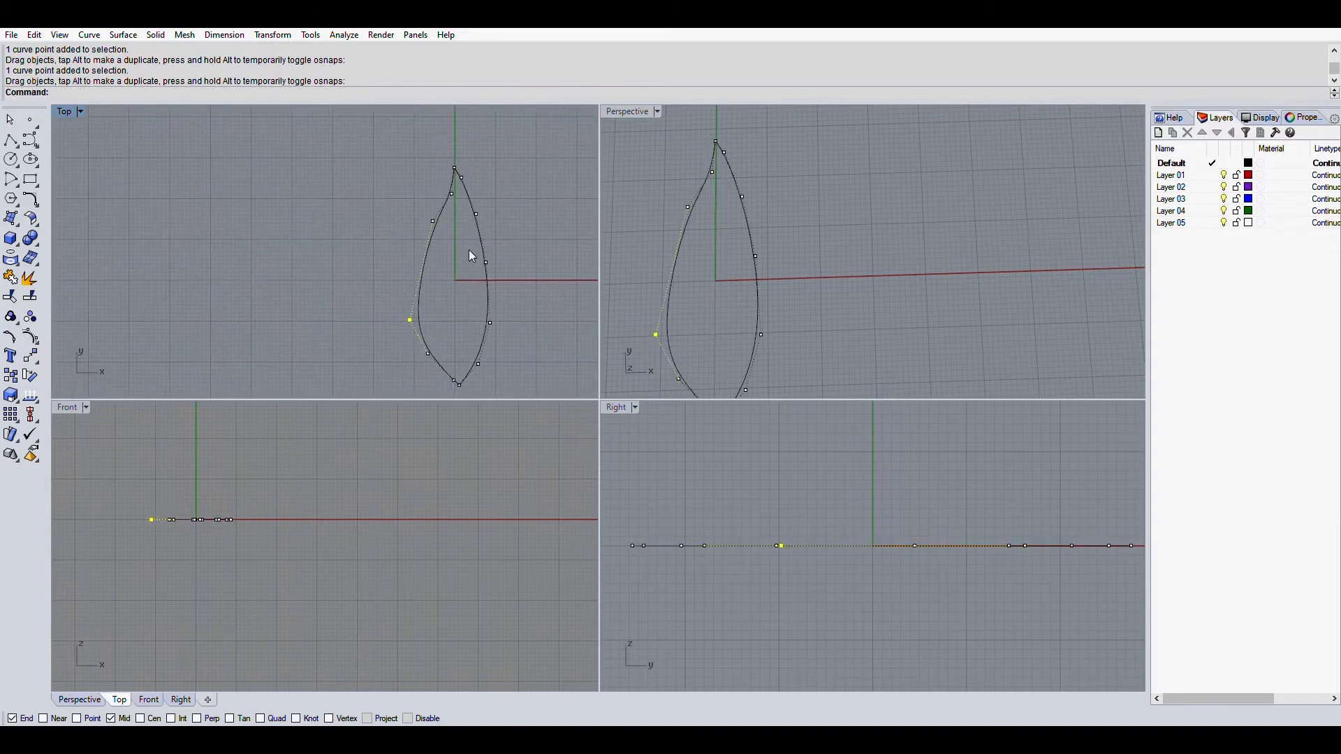
key("F11")
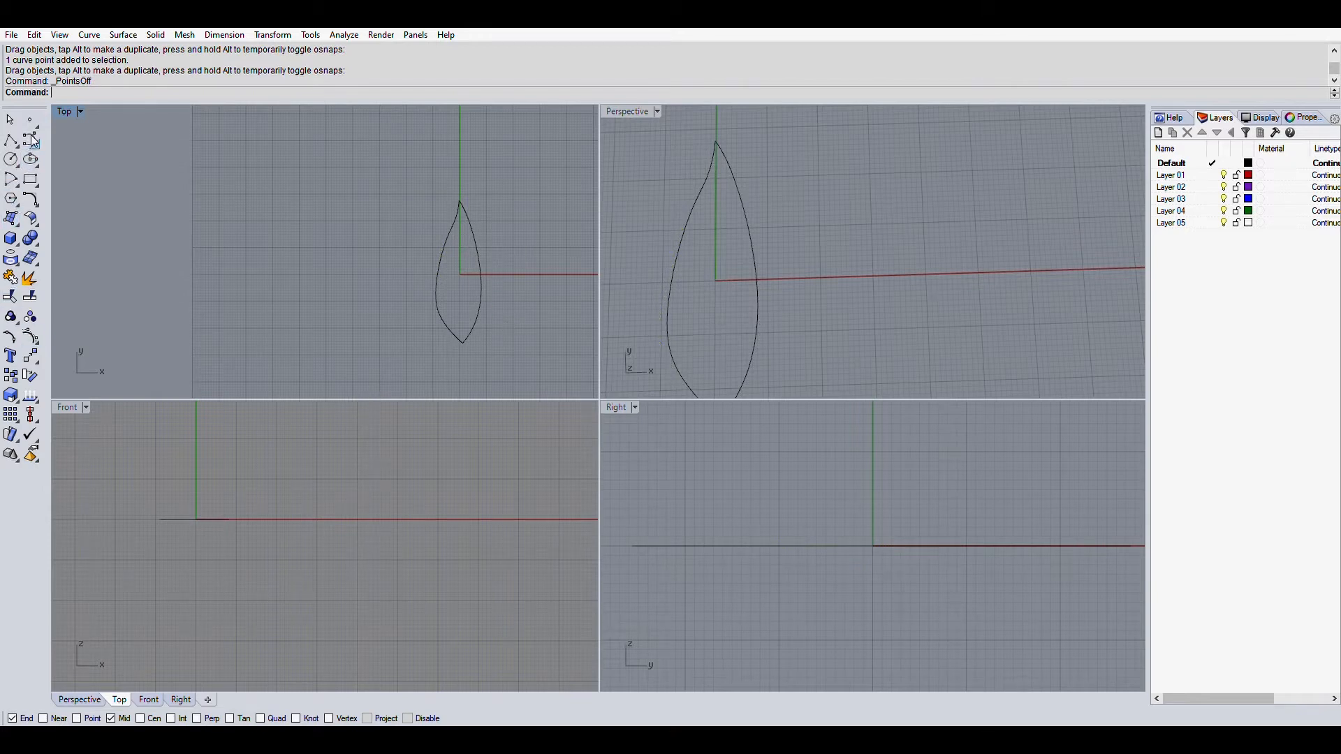
- Draw an open interpolated profile curve in the Front view with two humps and a small wavy dip between them
left_click(31, 159)
left_click(78, 135)
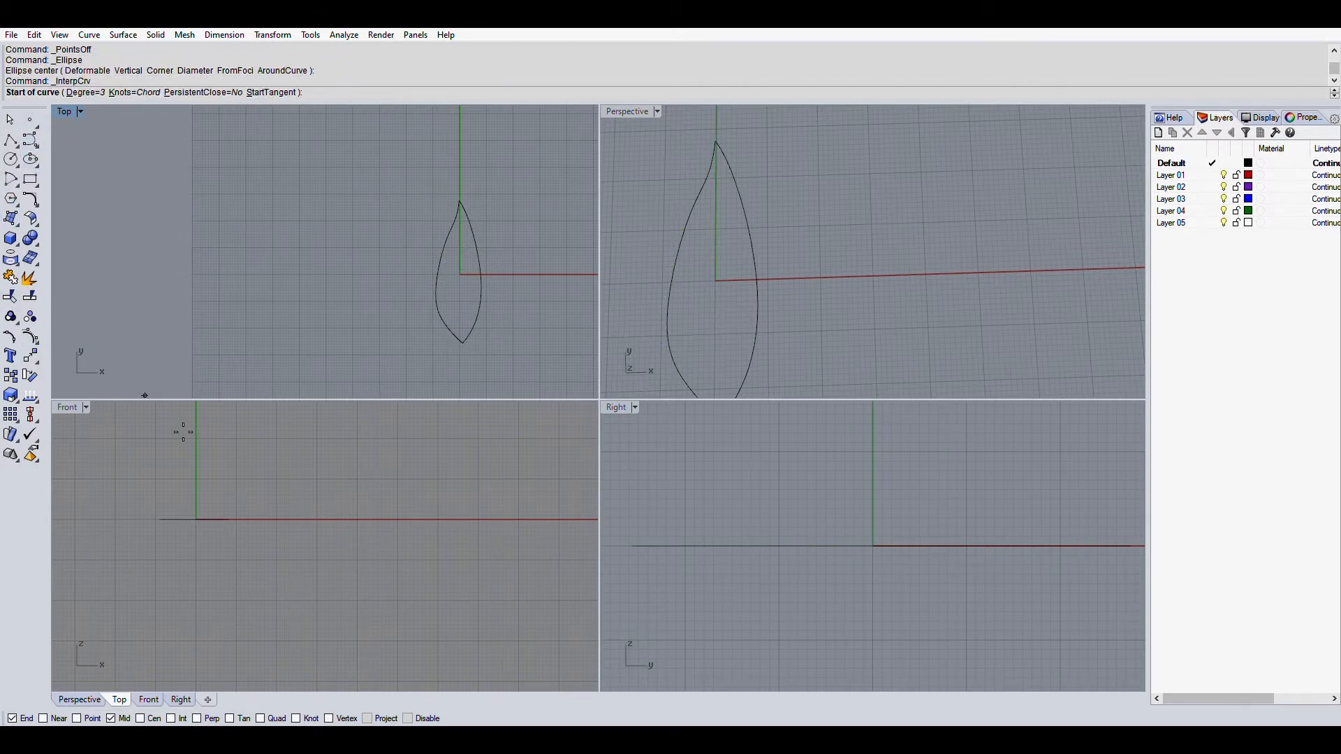
scroll(199, 453, "down", 12)
right_click_drag(129, 465, 259, 498)
scroll(260, 498, "up", 12)
left_click(253, 528)
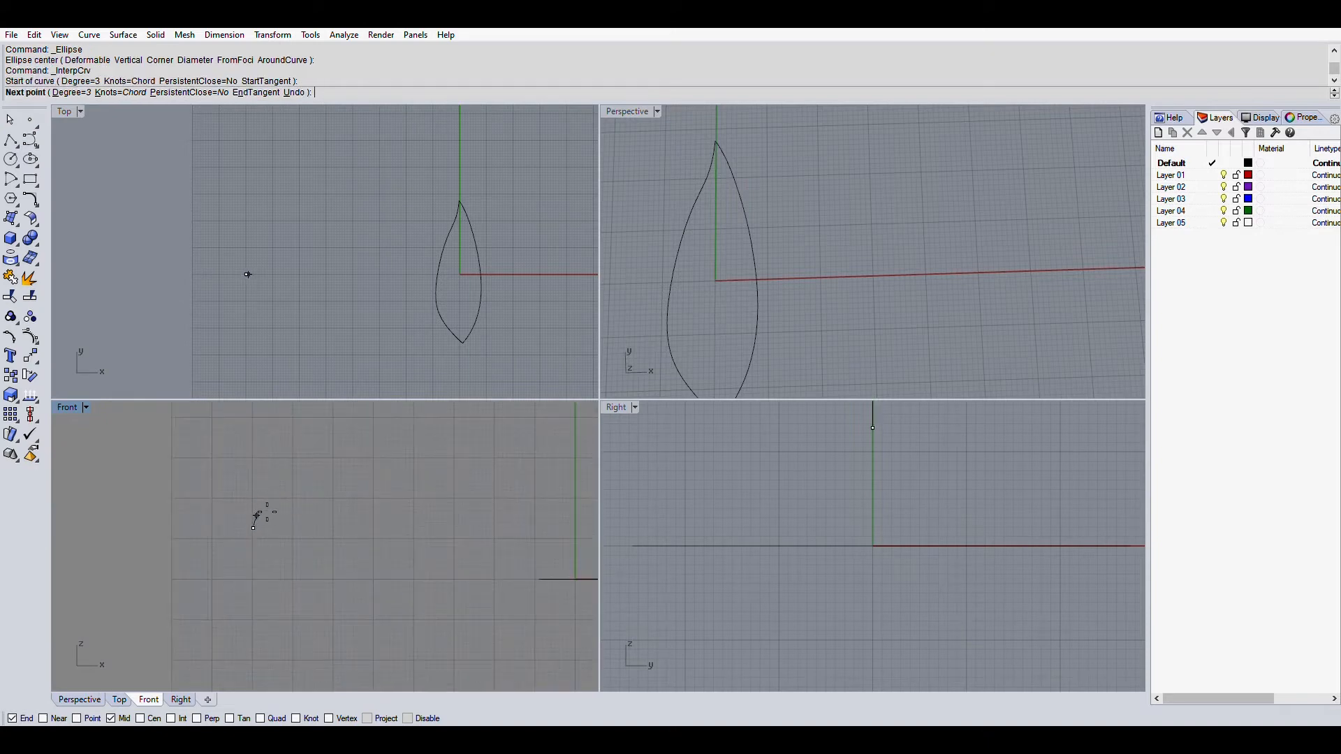
left_click(269, 515)
left_click(289, 512)
left_click(305, 515)
left_click(314, 522)
left_click(324, 522)
left_click(334, 522)
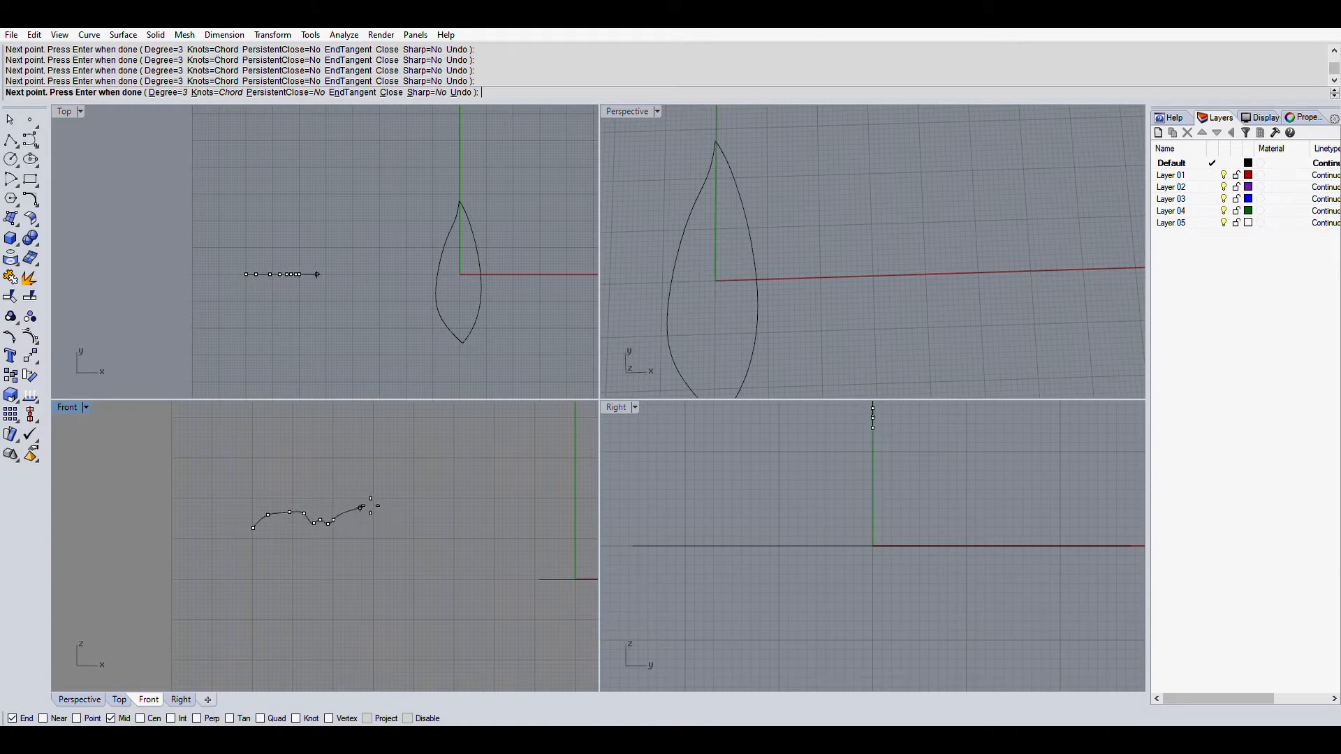
left_click(360, 511)
left_click(397, 537)
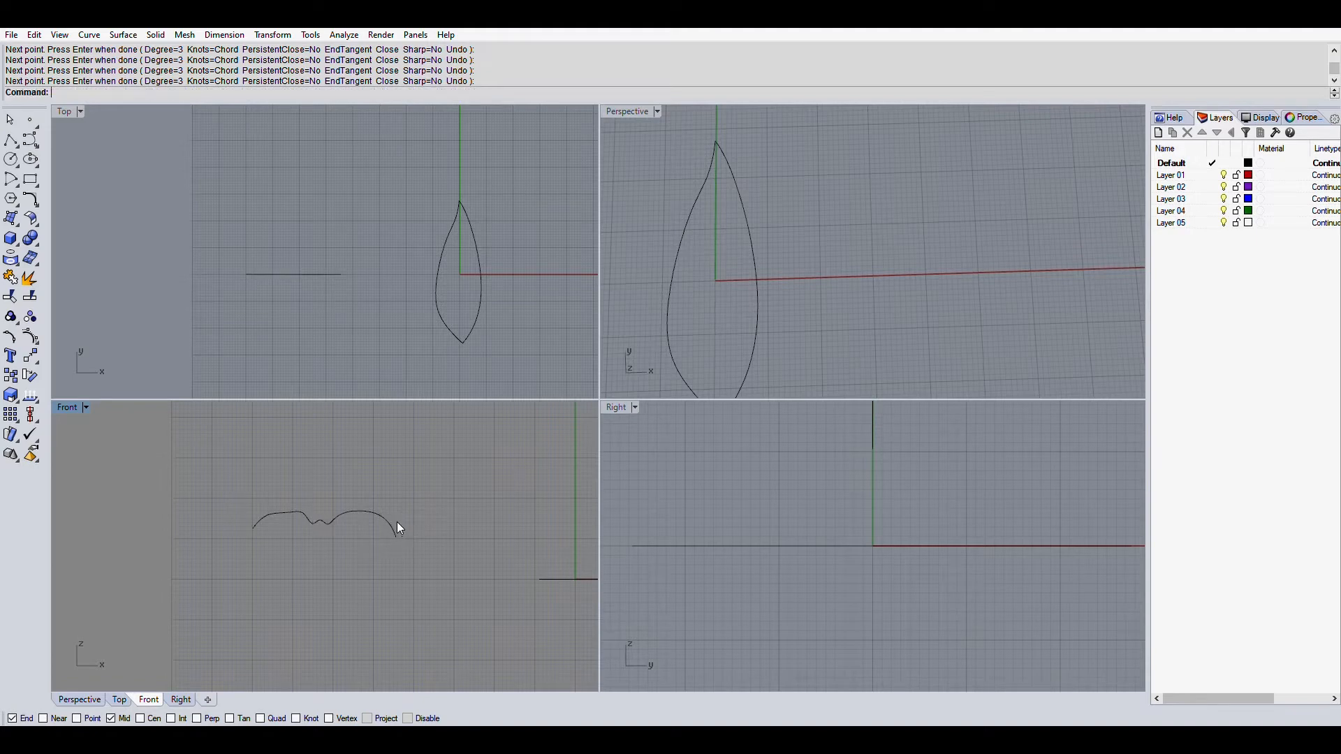
key("Return")
- Adjust the profile curve's control points by lowering its left end and the shoulders beside the dip, then hide the points
key("F11")
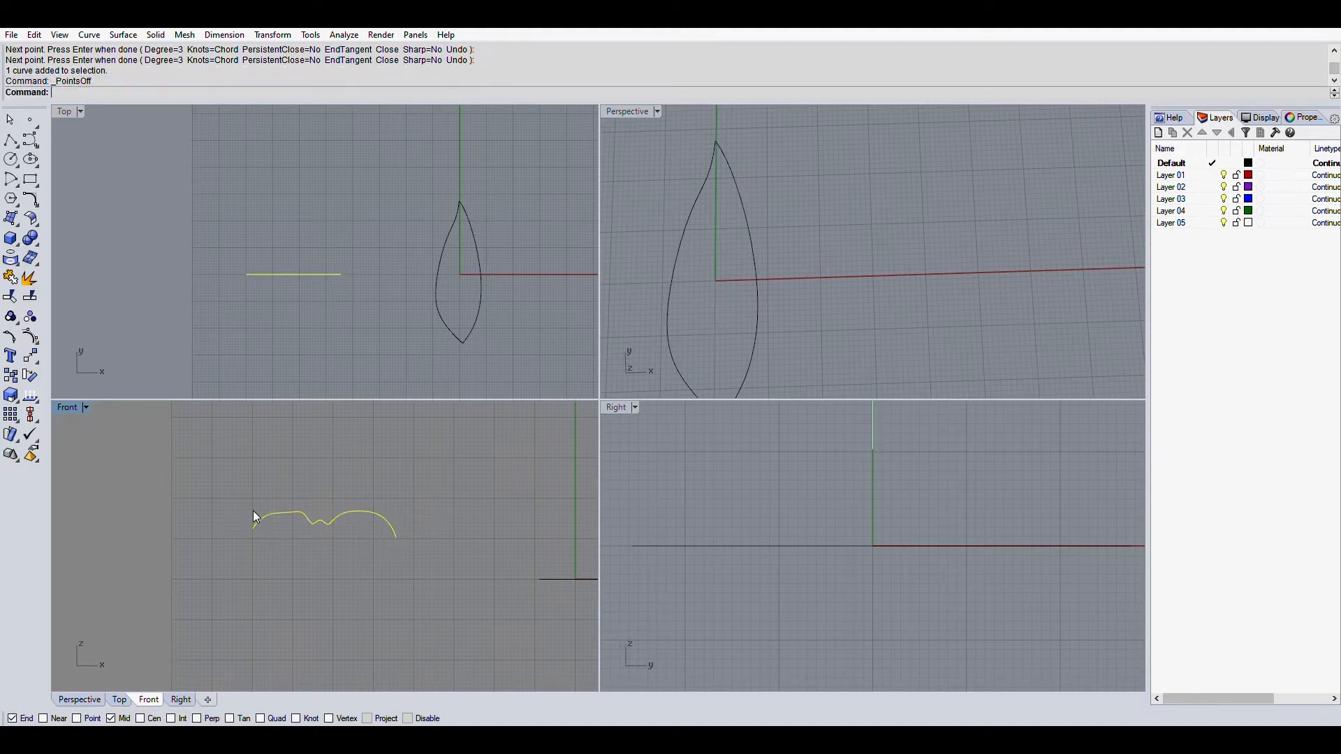
left_click(30, 336)
scroll(242, 521, "up", 5)
left_click_drag(273, 522, 271, 536)
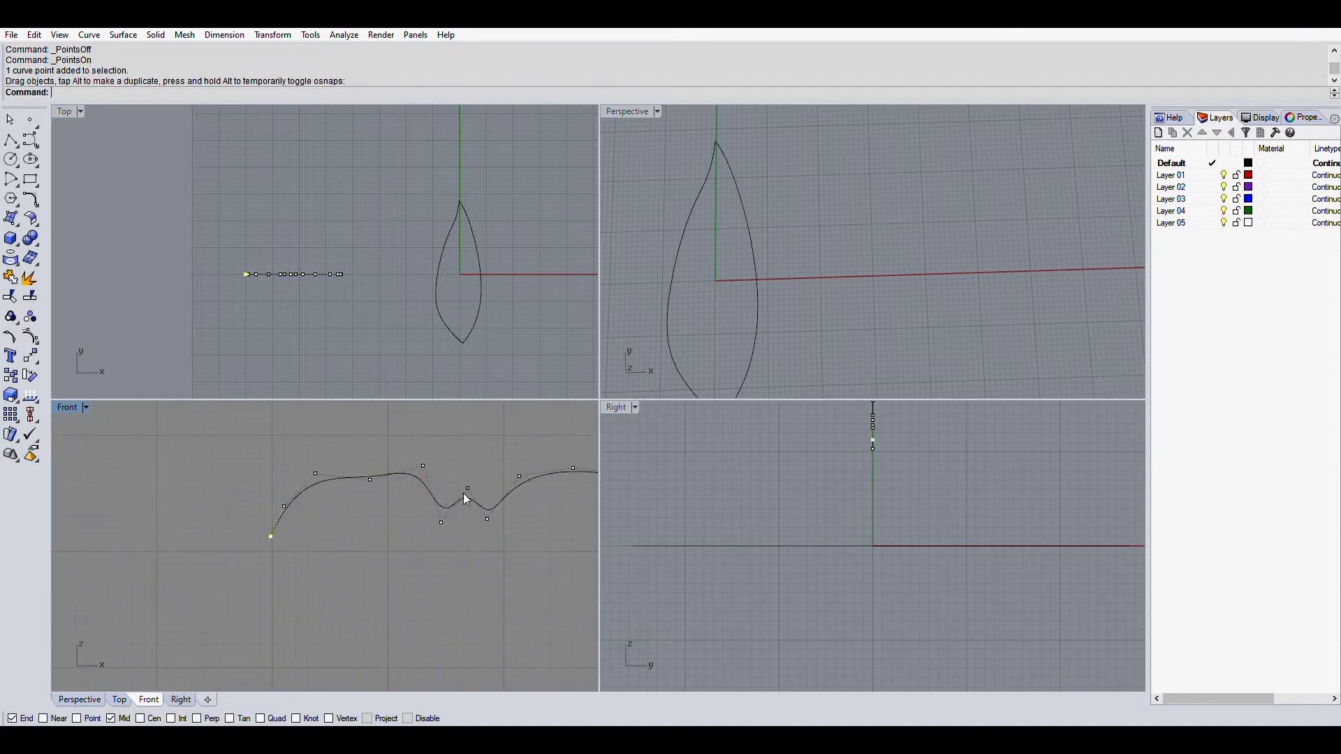
right_click_drag(529, 503, 400, 526)
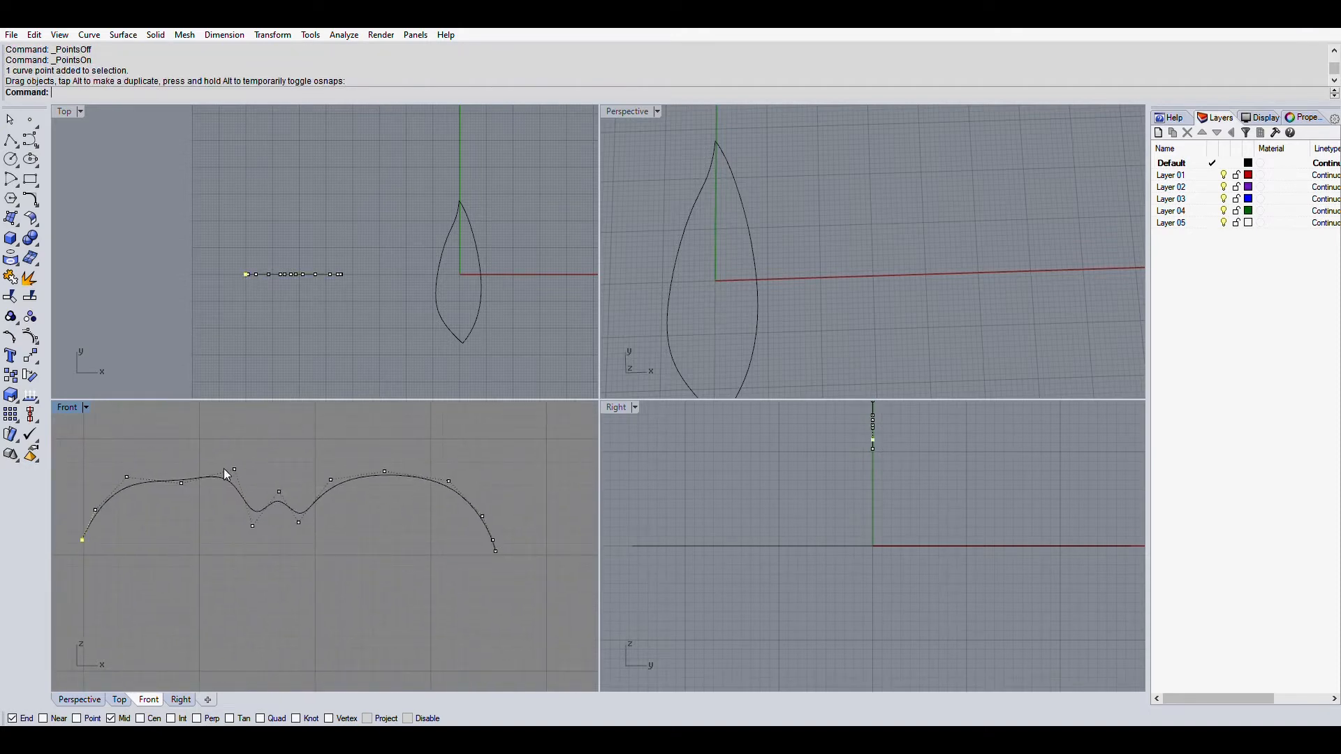
left_click(181, 472)
left_click_drag(232, 468, 229, 484)
left_click_drag(332, 468, 335, 481)
scroll(360, 497, "down", 2)
scroll(366, 497, "down", 1)
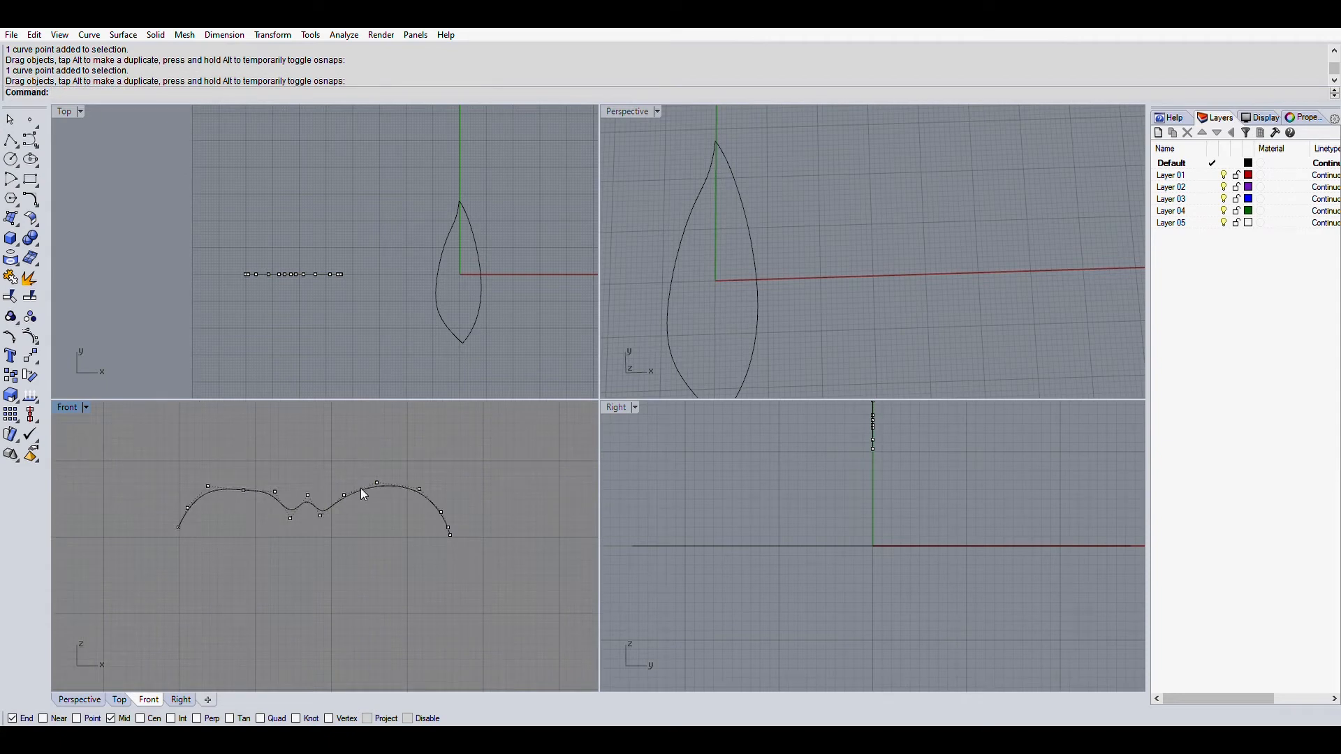
key("F11")
- Orient a copy of the profile curve with 3D scaling so its two ends span the leaf outline near its middle
left_click(360, 488)
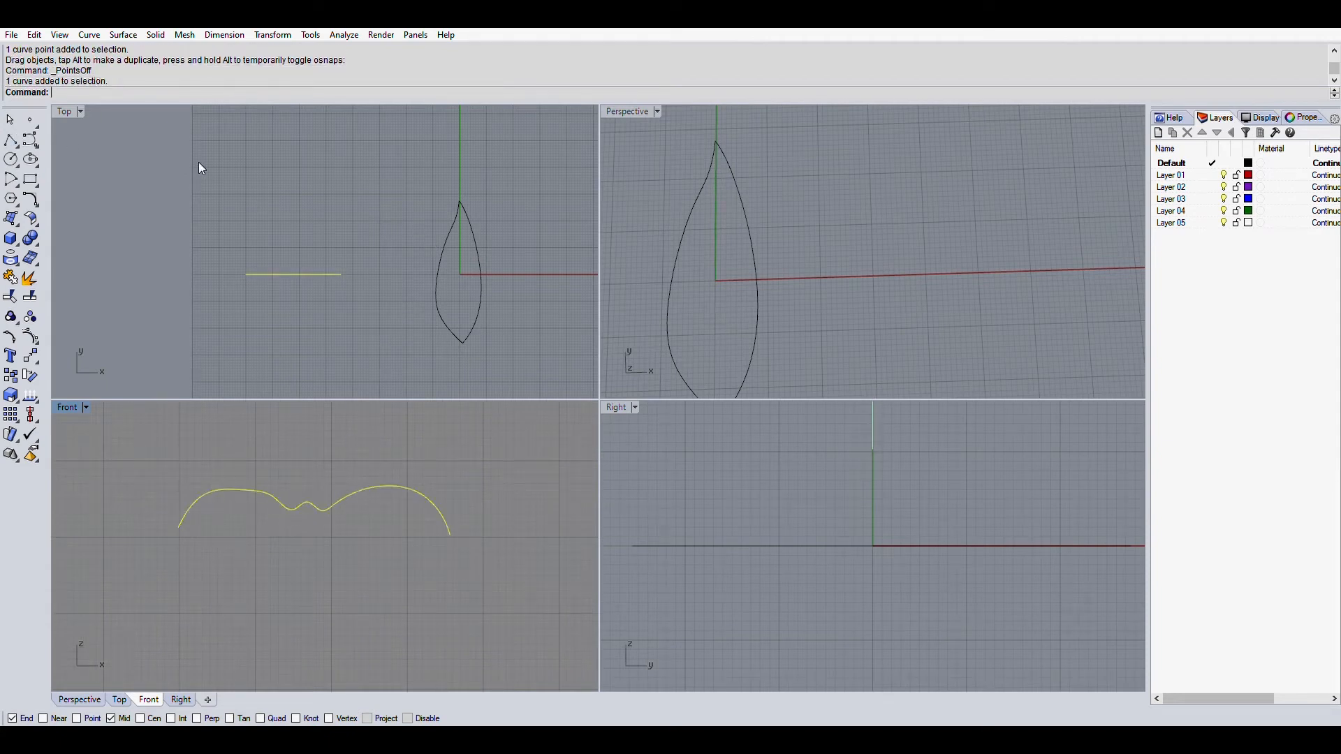
type("Oreient")
key("Return")
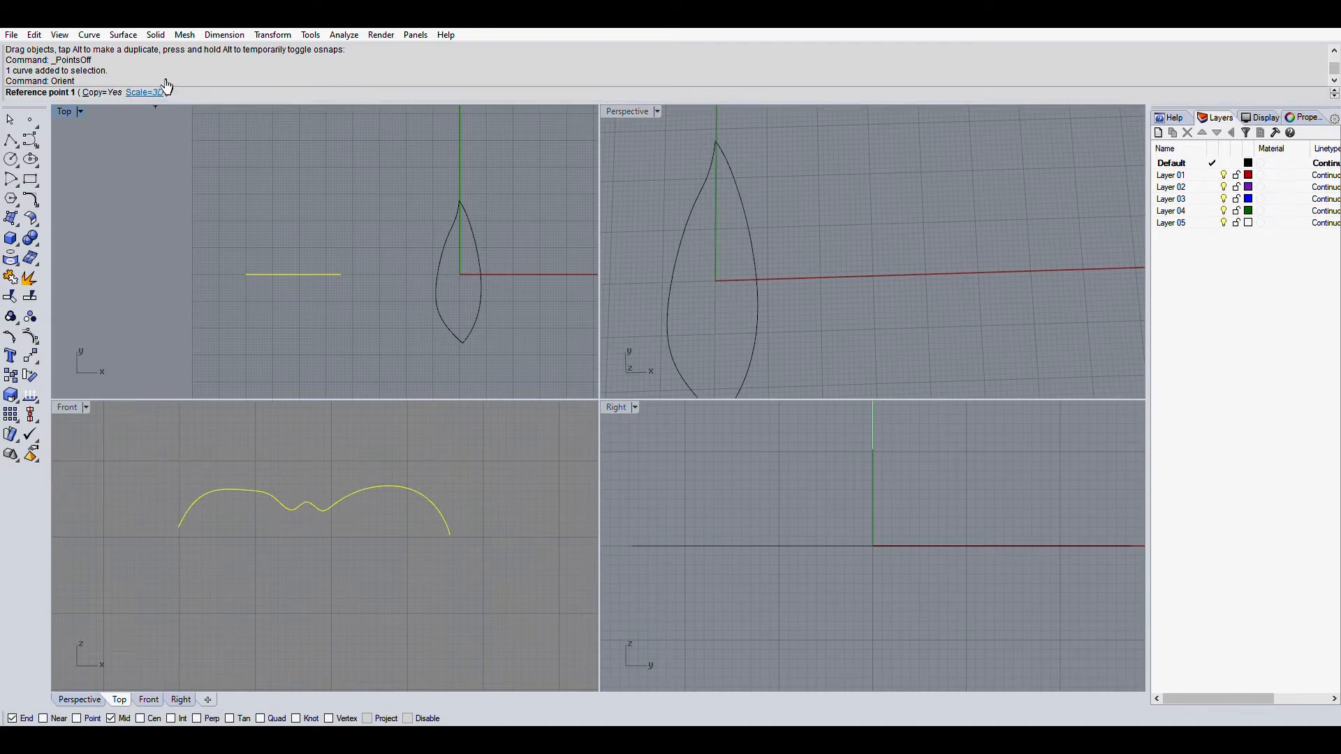
left_click(179, 527)
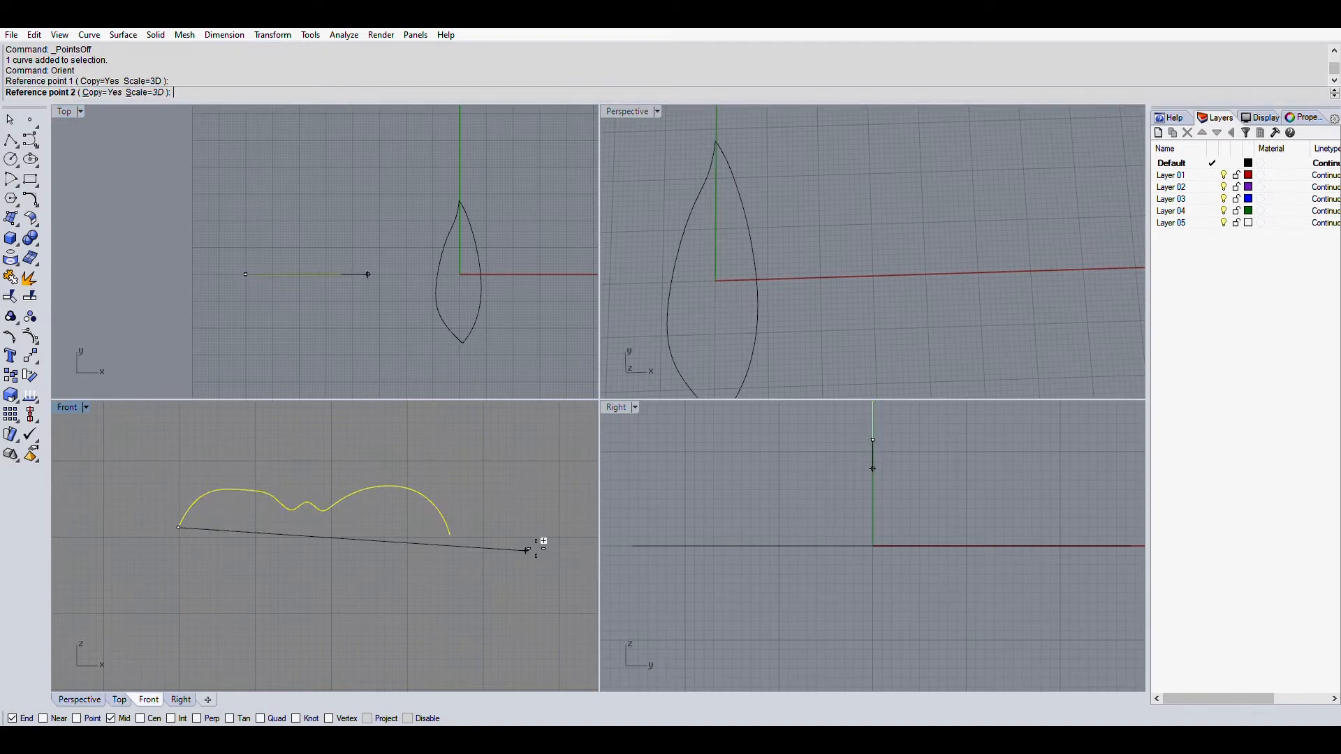
left_click(451, 535)
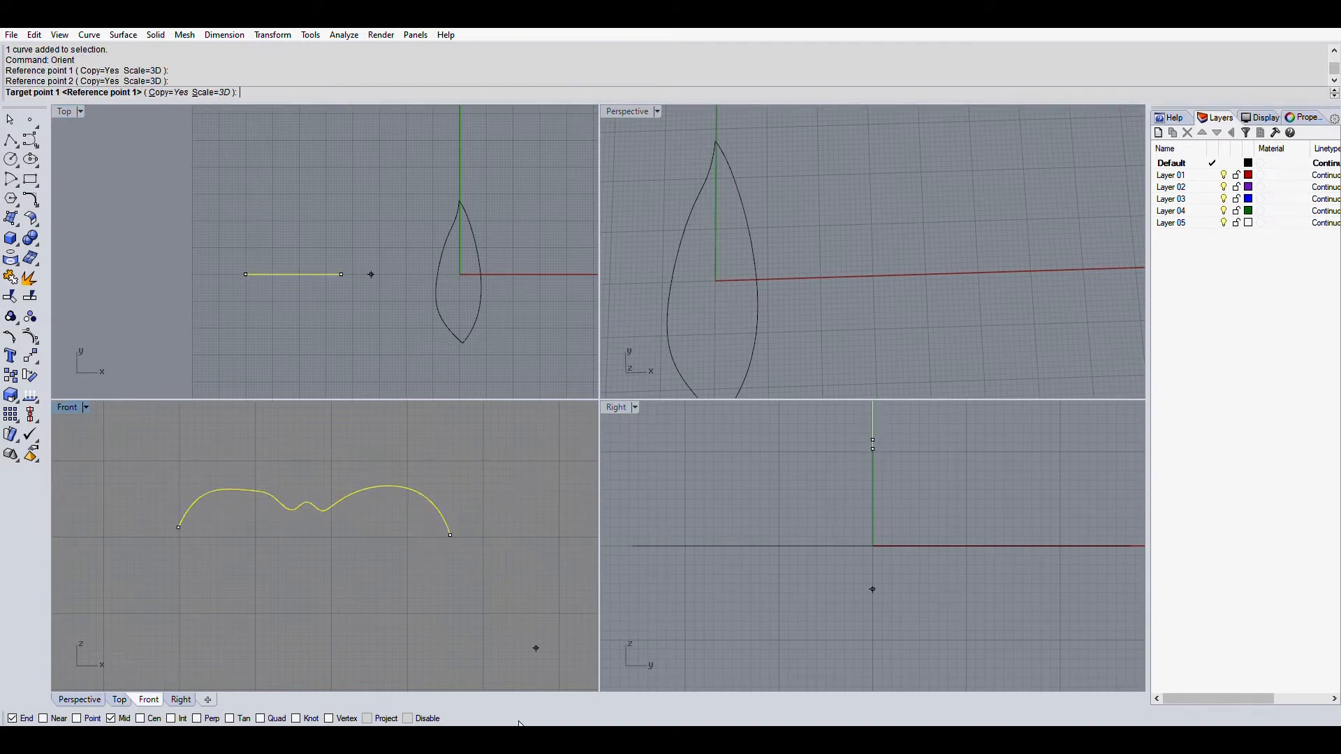
left_click(438, 275)
left_click(487, 274)
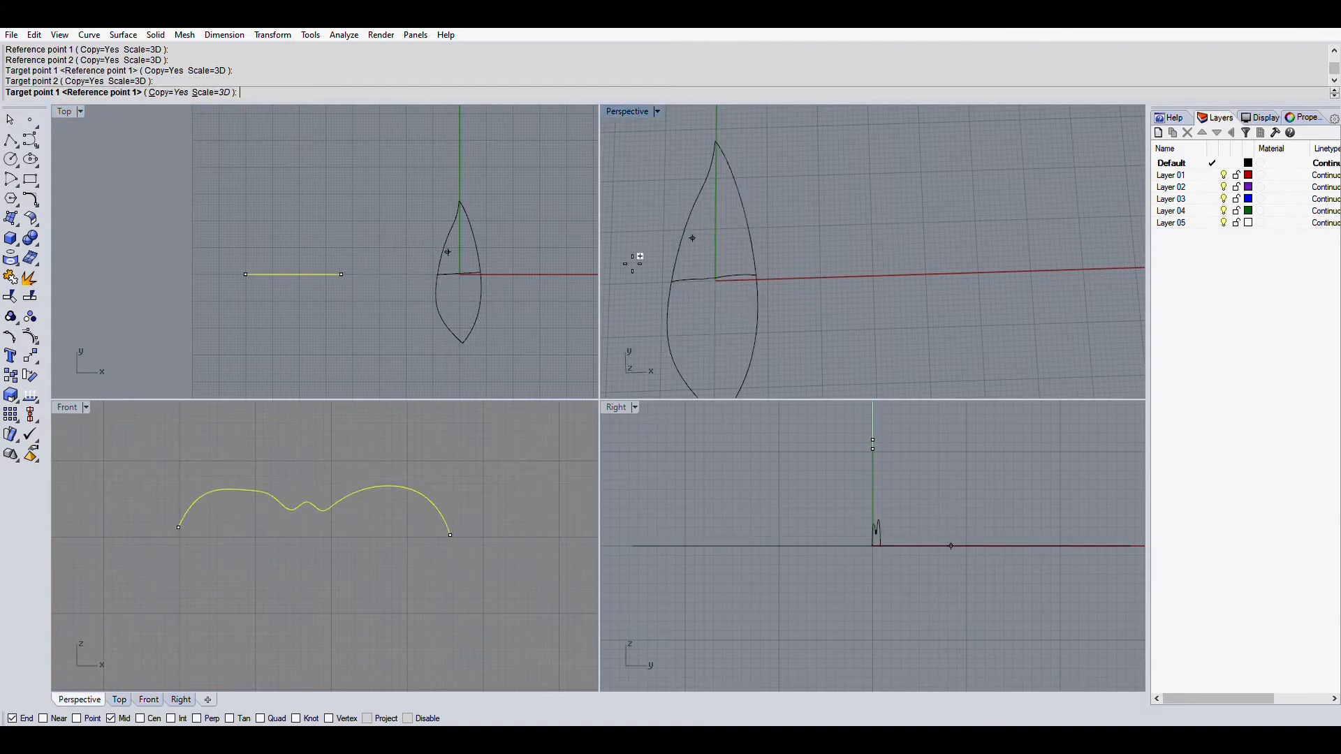
right_click(533, 464)
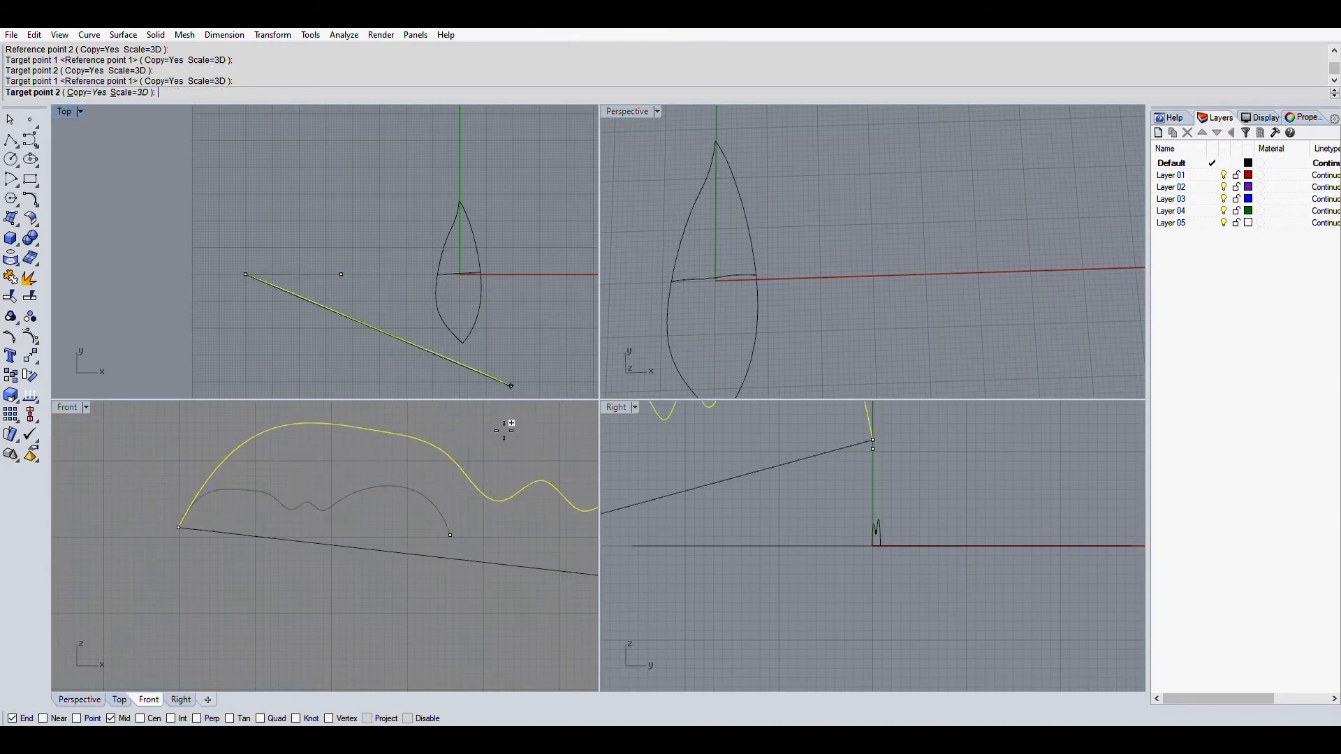
right_click(484, 453)
right_click_drag(767, 295, 794, 221)
right_click(796, 223)
scroll(819, 259, "down", 4)
key("Escape")
key("Escape")
- Create a two-rail sweep along both leaf outline curves, using the oriented profile as cross section and a point at each tip
right_click_drag(764, 324, 736, 267)
type("Sweep2")
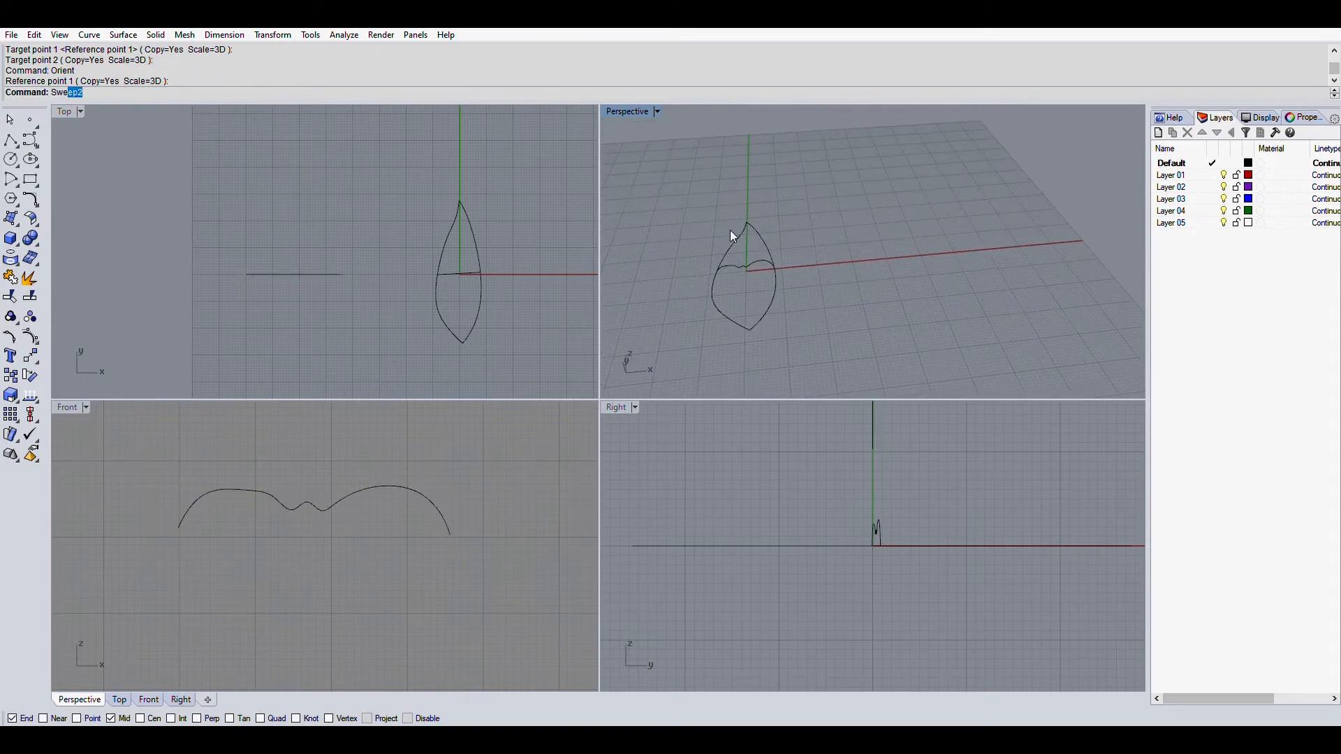
key("Return")
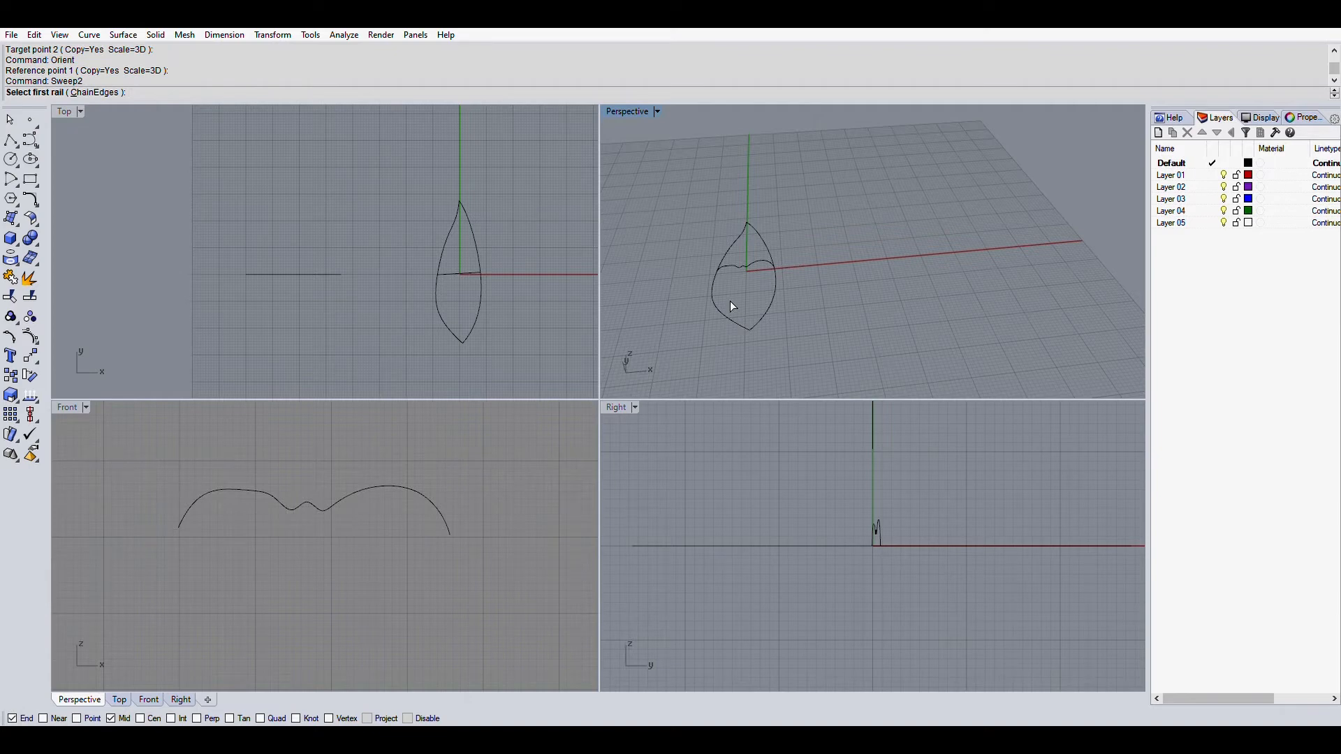
left_click(730, 301)
left_click(769, 302)
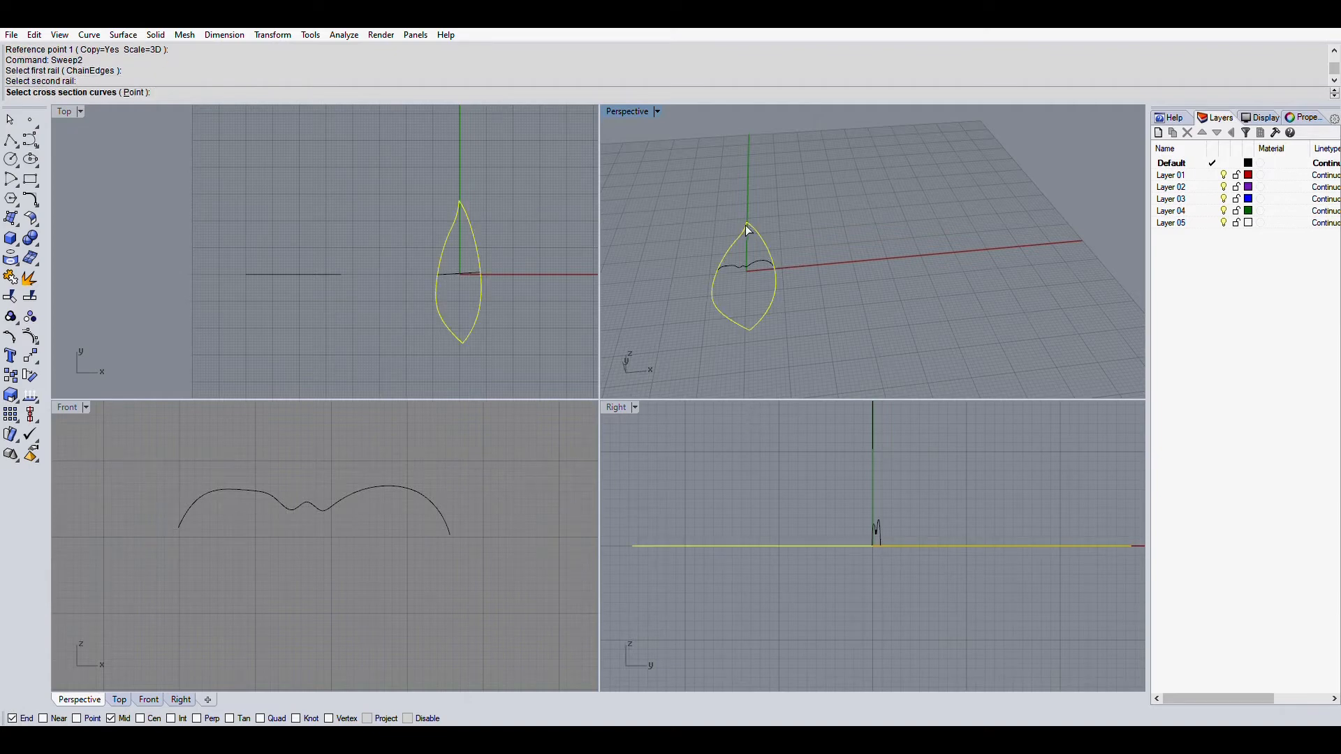
left_click(137, 92)
left_click(876, 545)
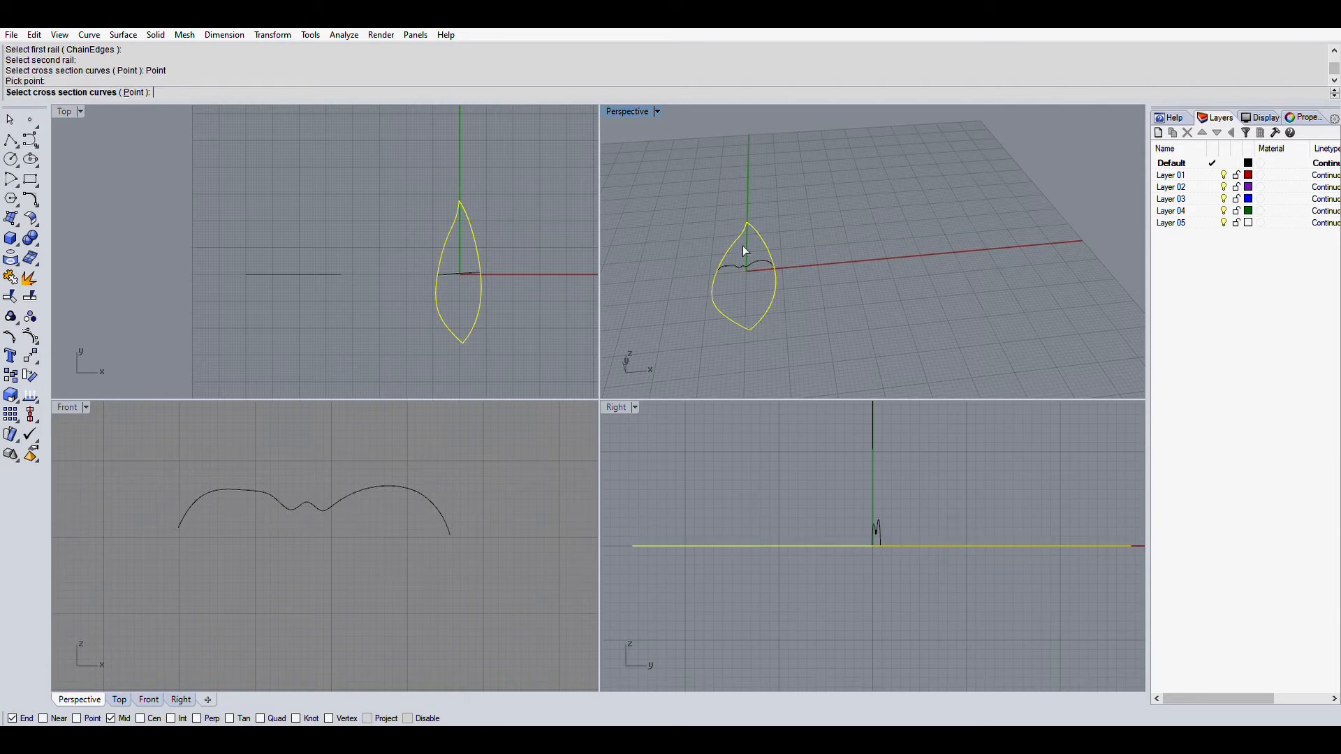
left_click(745, 257)
left_click(231, 92)
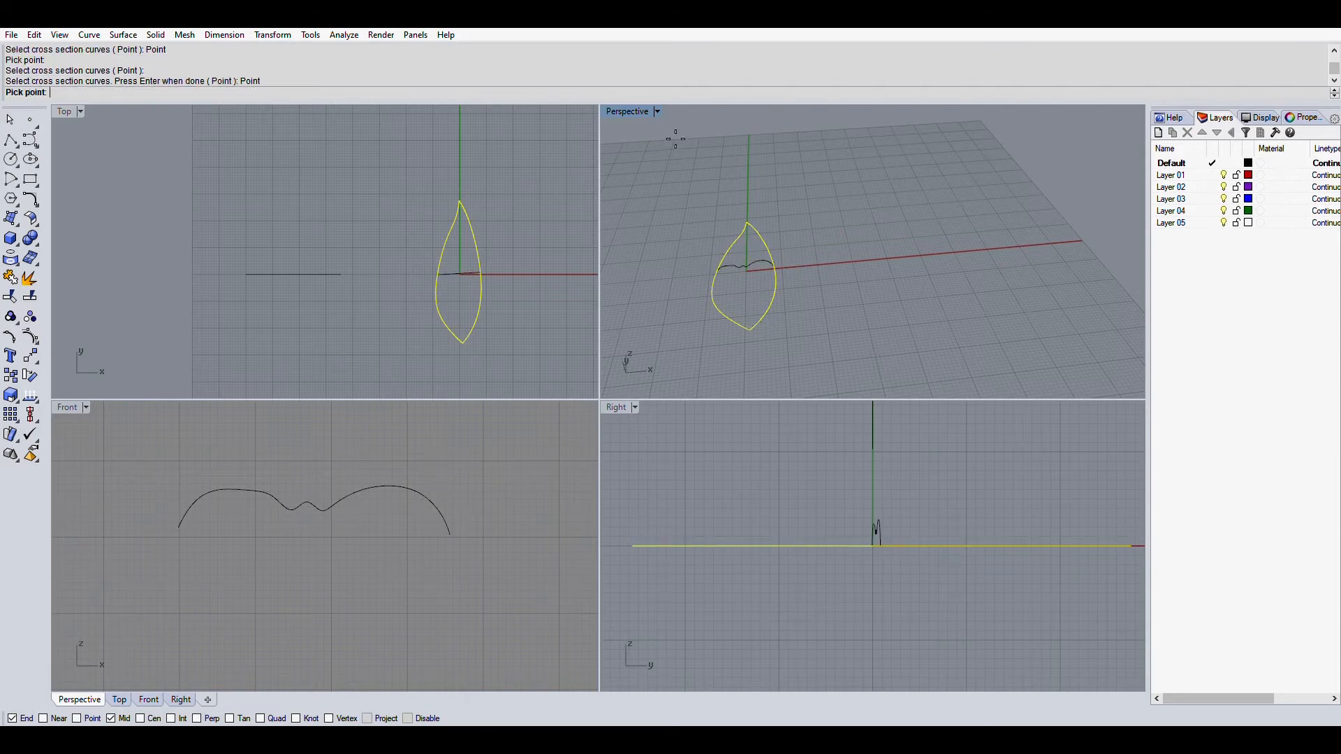
left_click(747, 223)
key("Escape")
- Mirror a copy of the leaf surface in the Front view about a horizontal line slightly below its base, leaving a gap
mouse_move(868, 126)
right_mouse_down()
mouse_move(742, 291)
mouse_move(847, 353)
mouse_move(865, 118)
right_mouse_up()
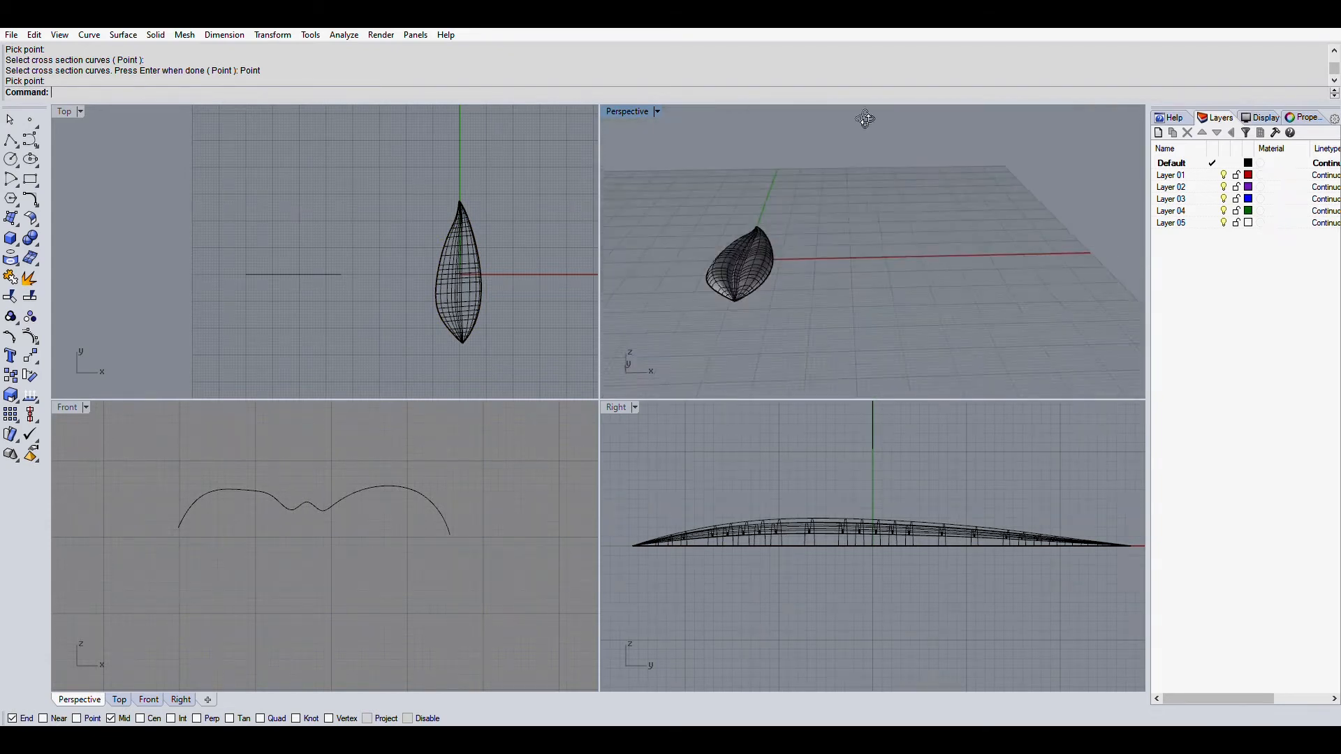
left_click(728, 313)
scroll(312, 490, "down", 10)
right_click_drag(558, 454, 460, 482)
scroll(358, 568, "up", 8)
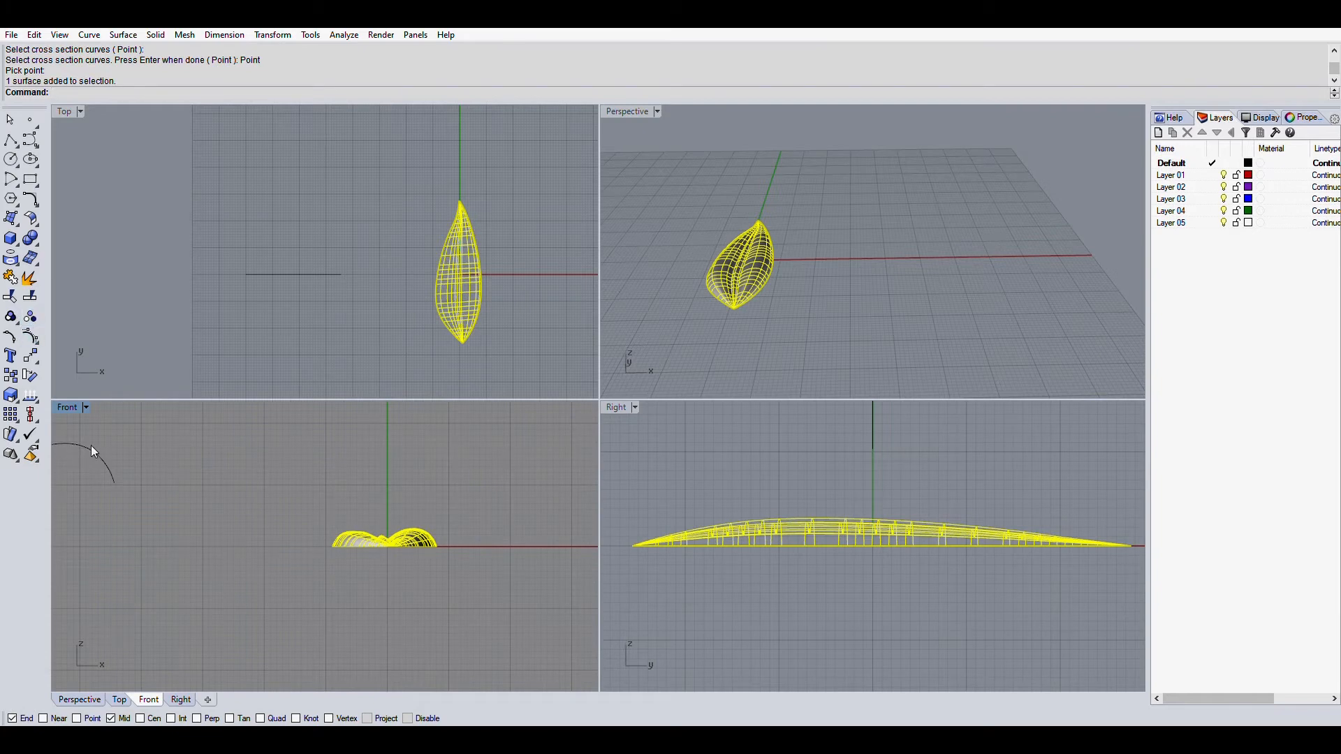
type("Mirror")
key("Return")
scroll(367, 549, "up", 5)
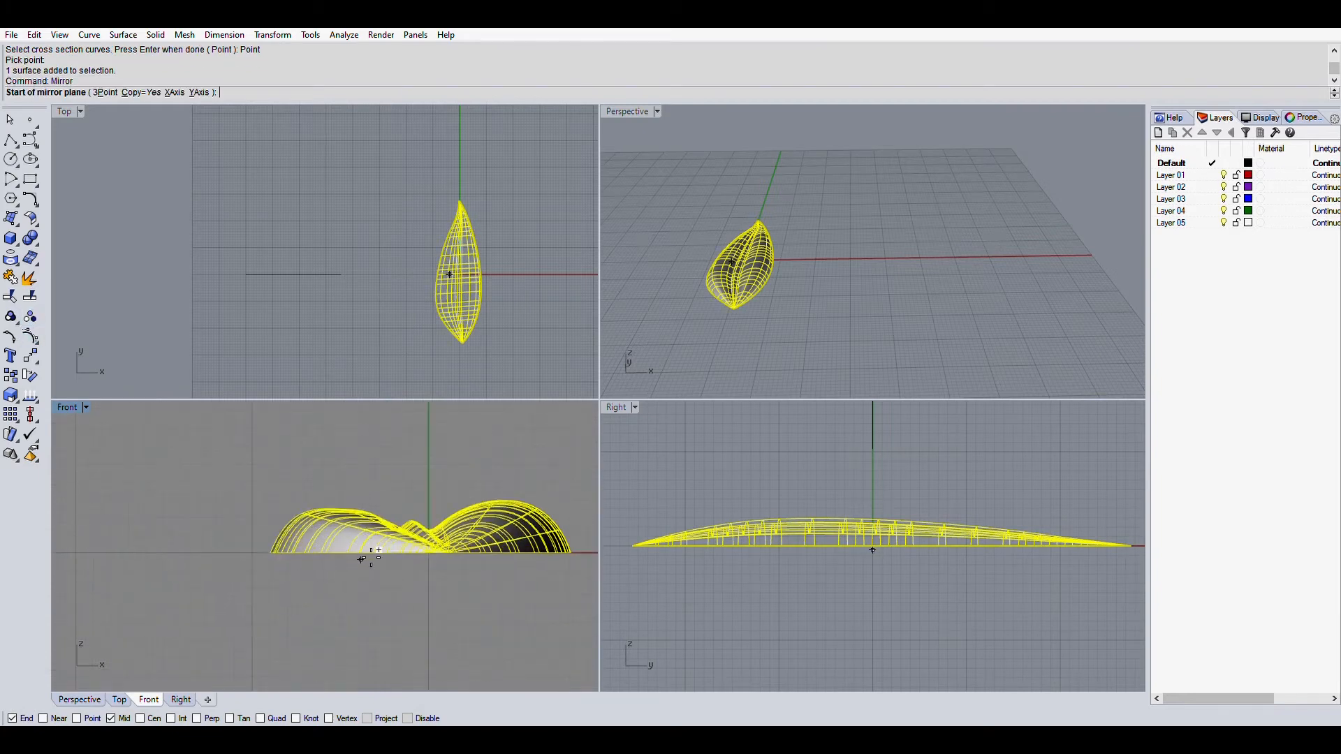
left_click(371, 556)
left_click(233, 556)
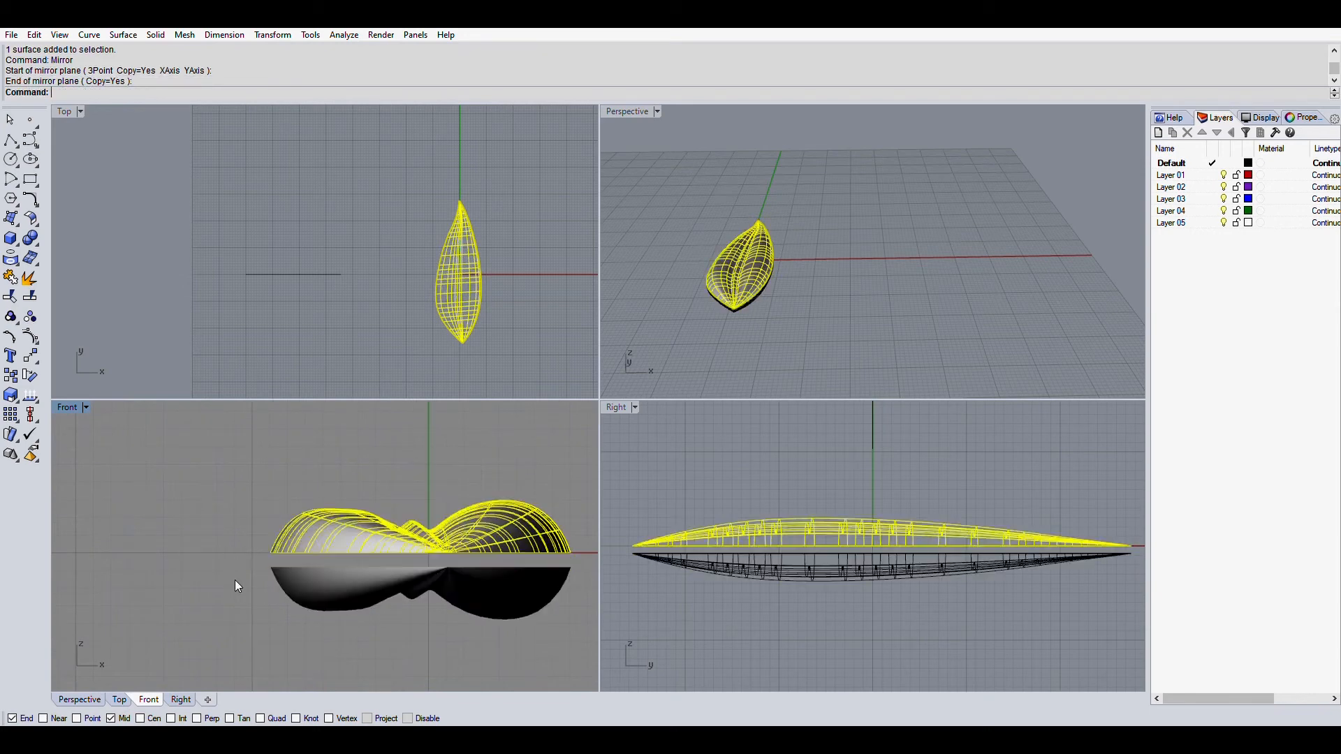
key("Escape")
- Loft a side surface between the matching long edges of the upper and lower leaf surfaces on the positive X side
mouse_move(811, 270)
right_mouse_down()
mouse_move(772, 244)
mouse_move(831, 252)
right_mouse_up()
scroll(775, 248, "up", 7)
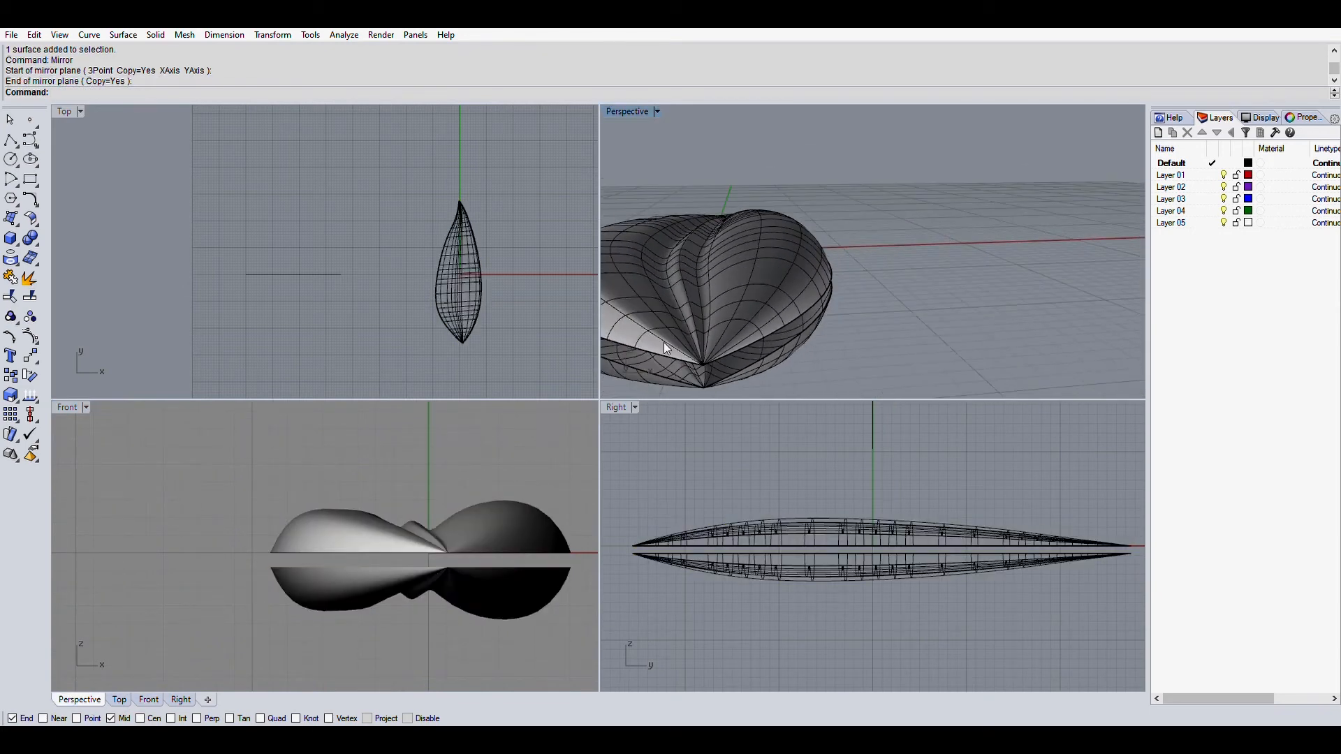
right_click_drag(756, 312, 752, 300)
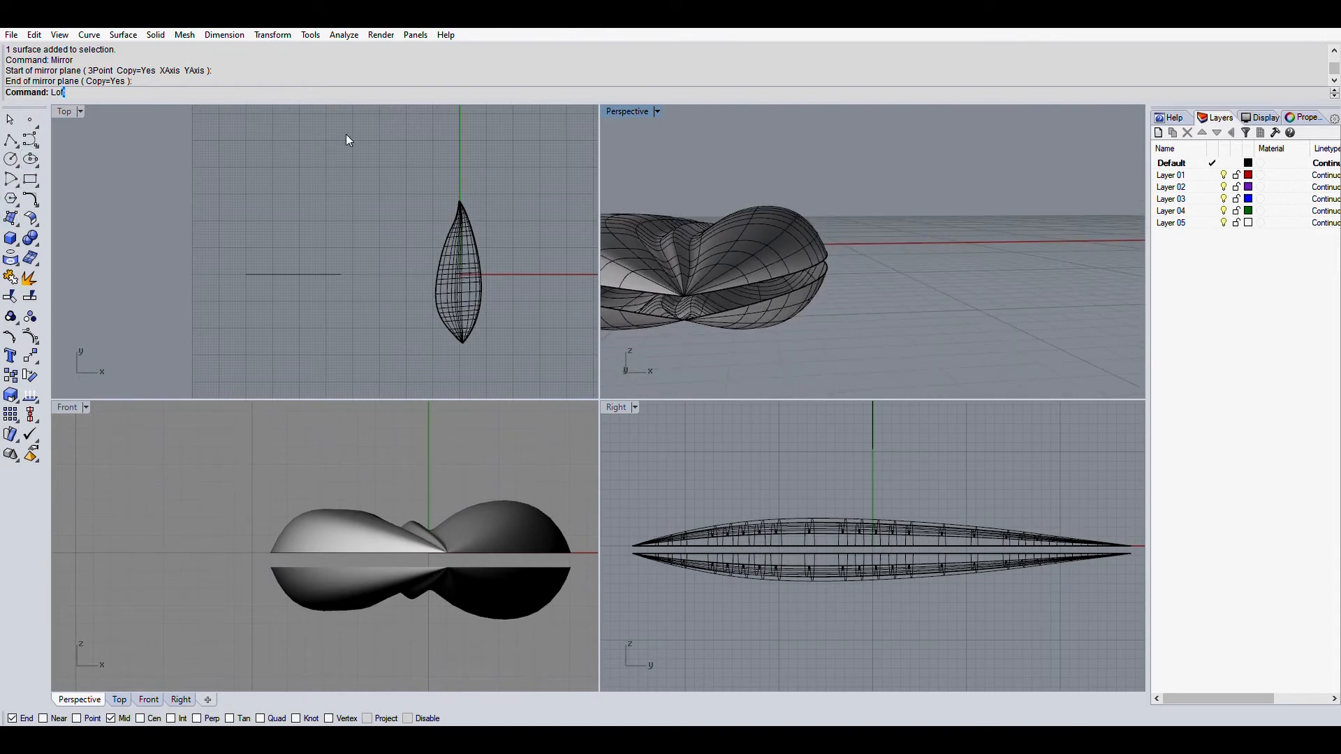
key("Return")
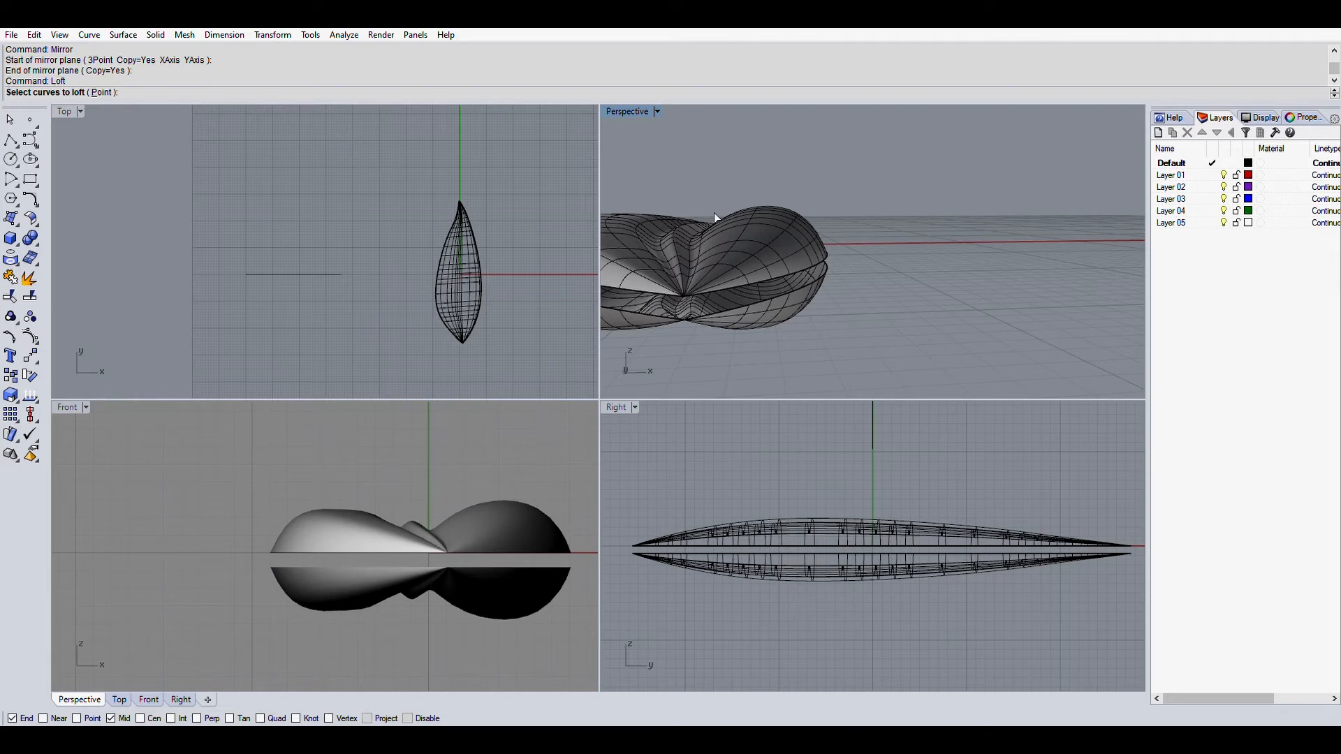
left_click(732, 279)
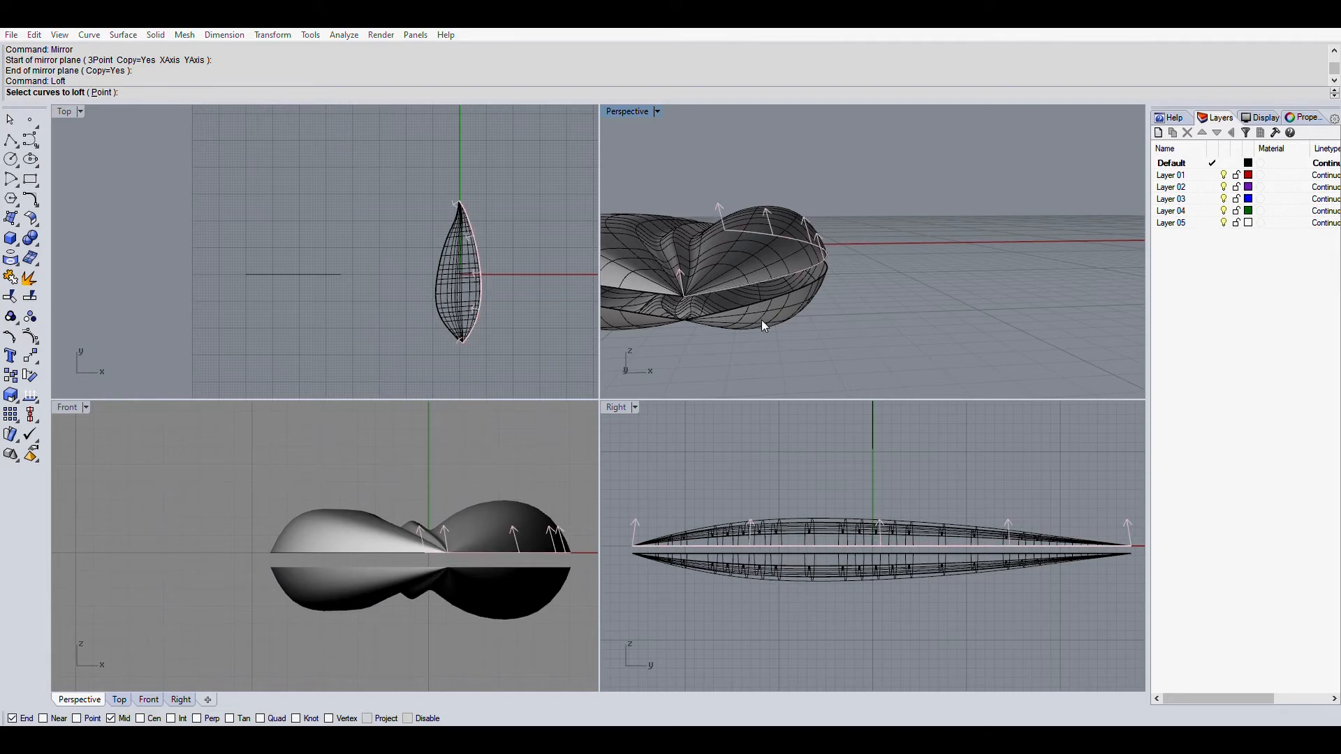
left_click(742, 298)
left_click(743, 307)
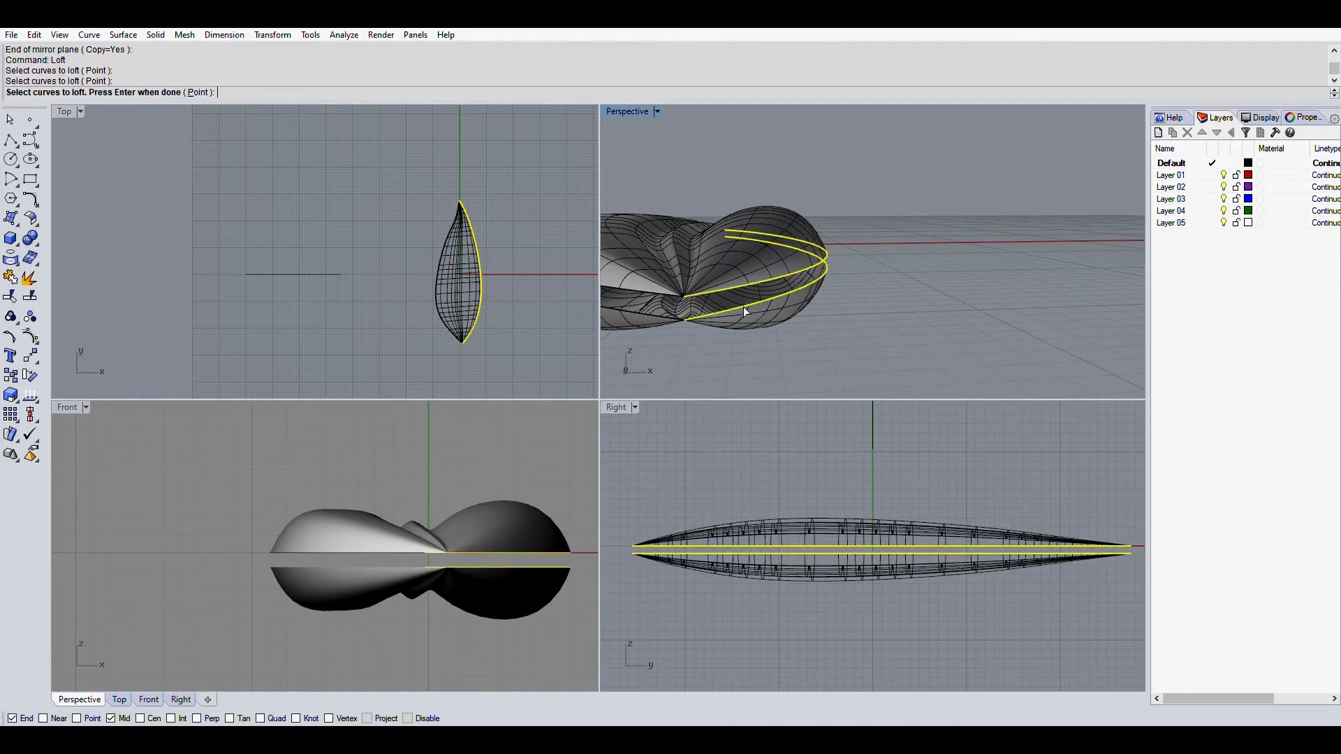
key("Return")
key("Return")
- Loft the opposite side surface between the remaining upper and lower leaf edges to close the gap
left_click(664, 293)
left_click(715, 327)
left_click(677, 318)
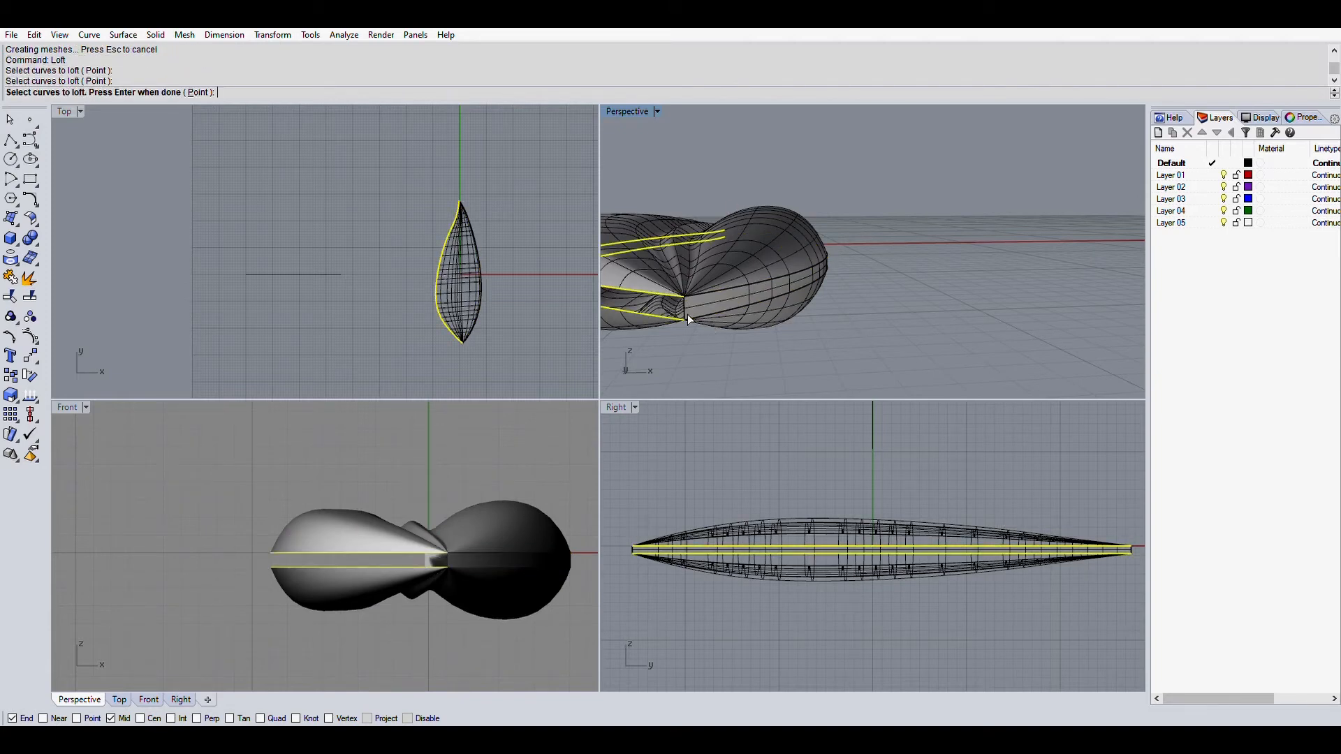
key("Return")
key("Return")
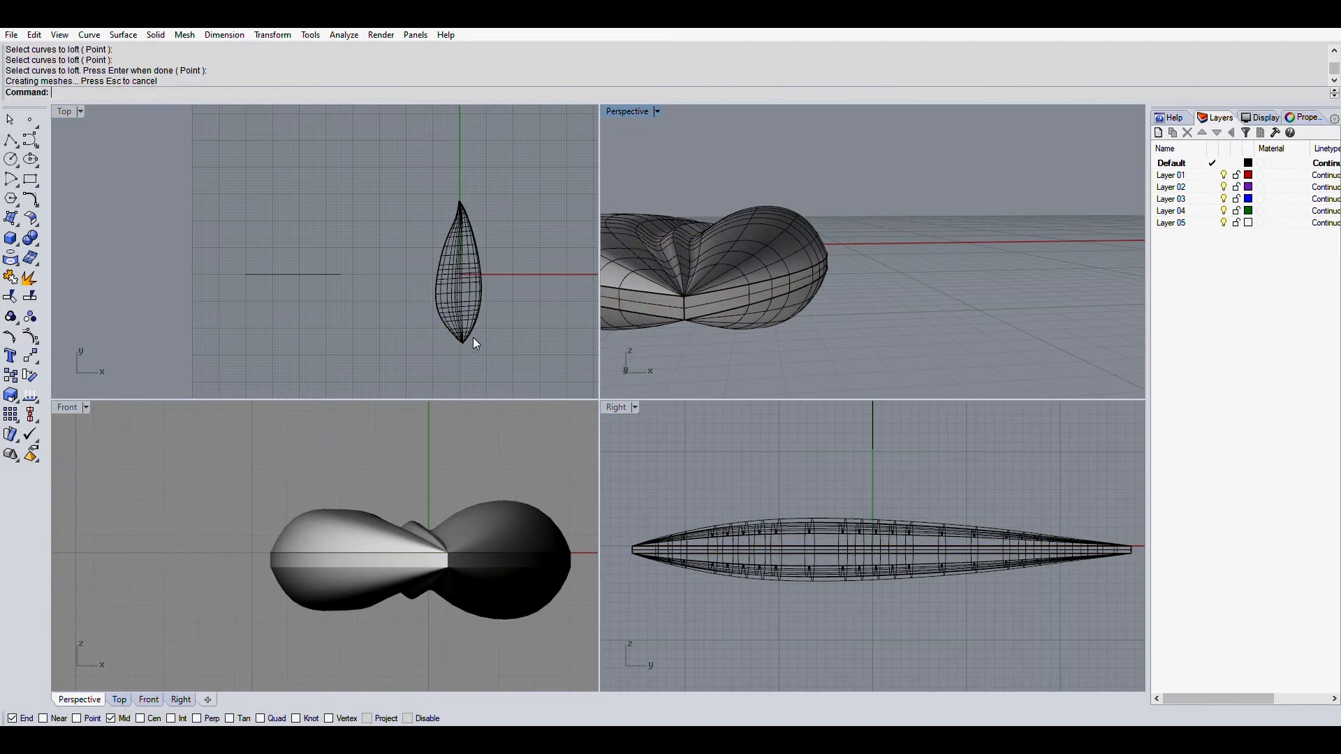
- Select all geometry and join the four leaf surfaces into one polysurface
left_click(407, 178)
key("ctrl+a")
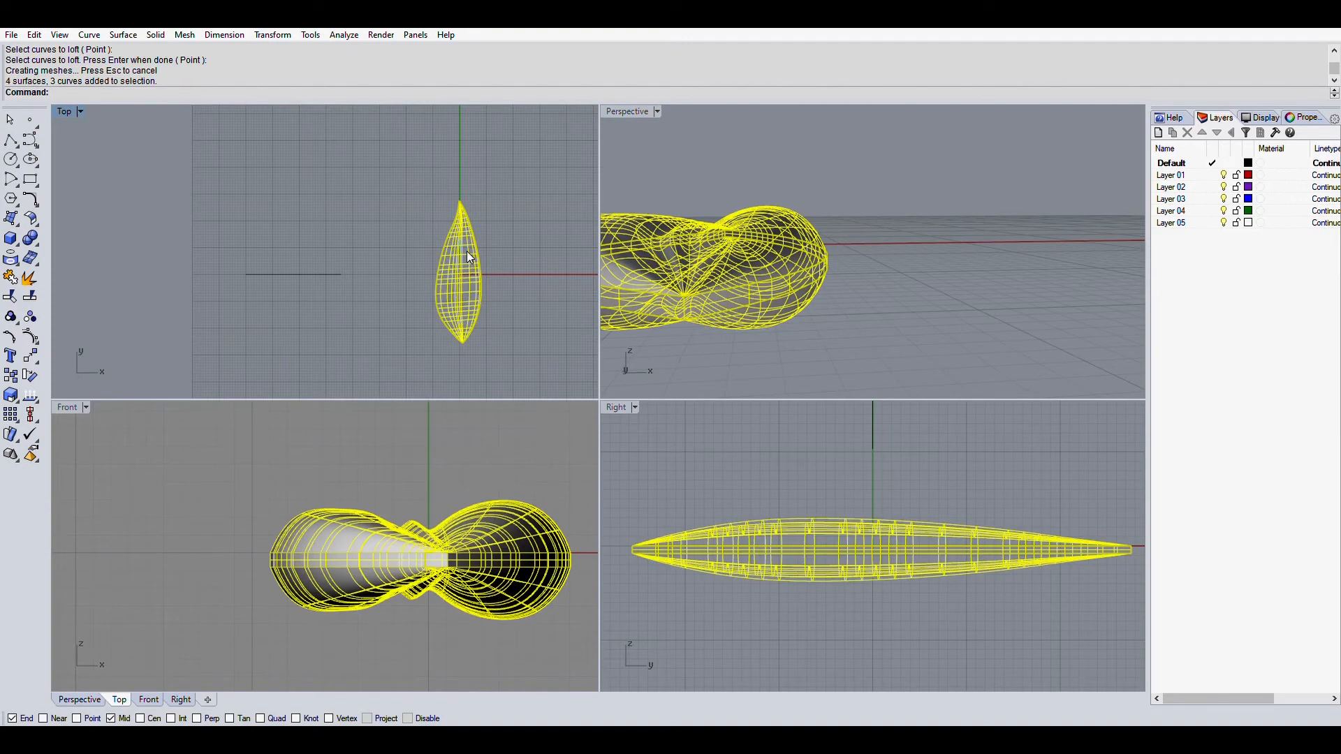
key("ctrl+j")
left_click(732, 187)
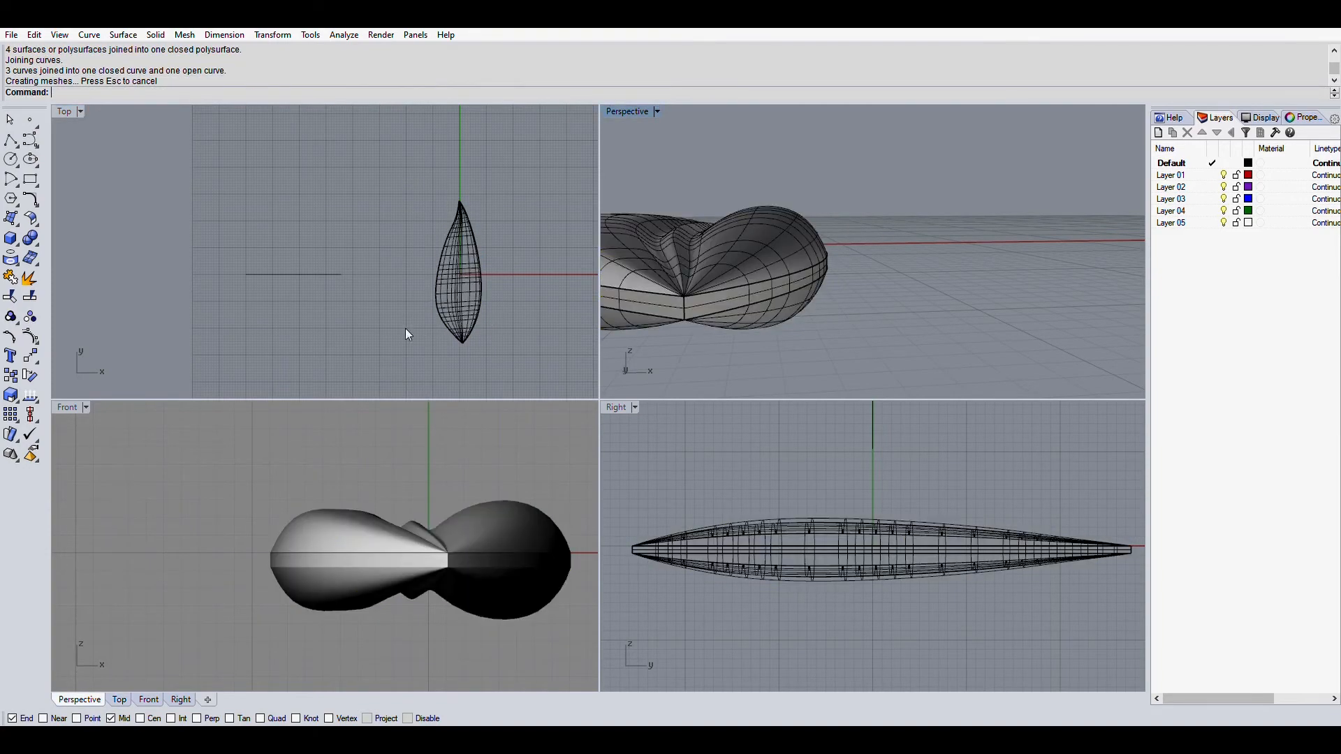
- Move the joined leaf solid off its construction curves in the Top view, in the positive X direction and slightly up
left_click(463, 283)
left_click_drag(454, 287, 534, 263)
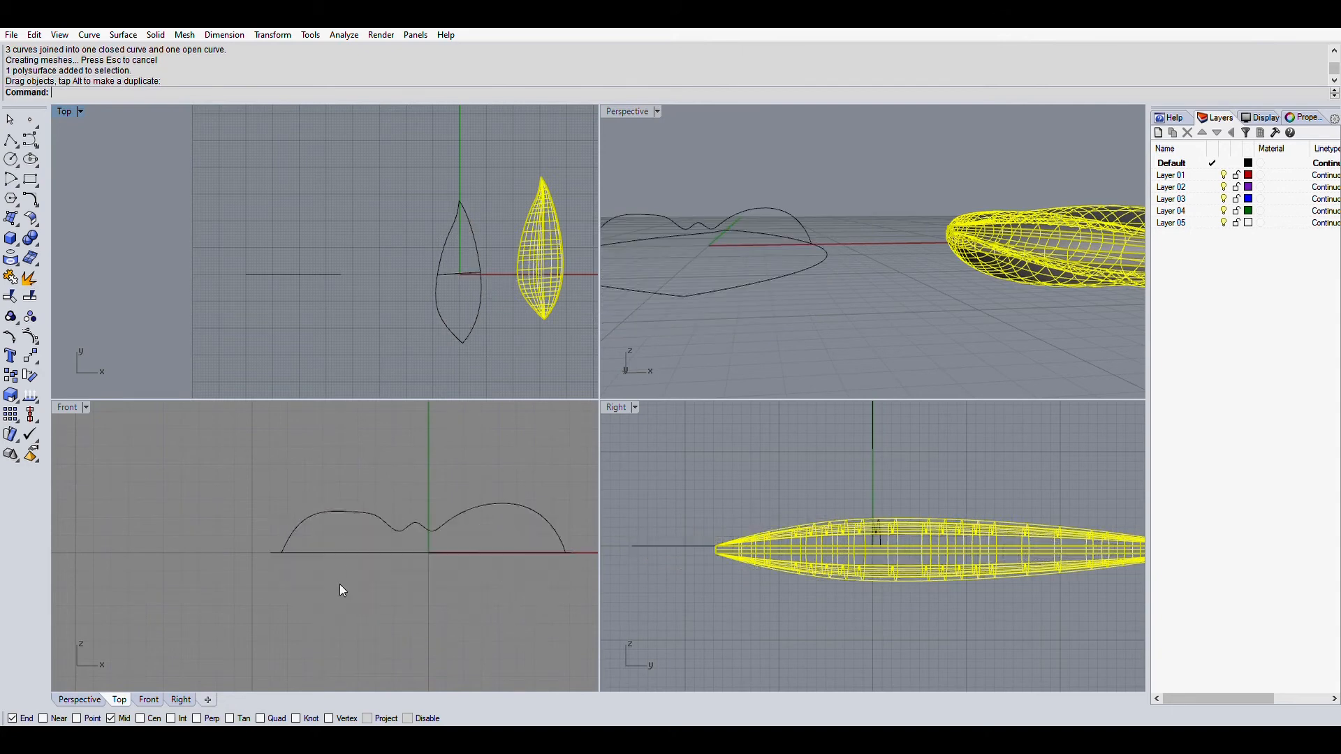
key("Escape")
right_click_drag(792, 172, 730, 286)
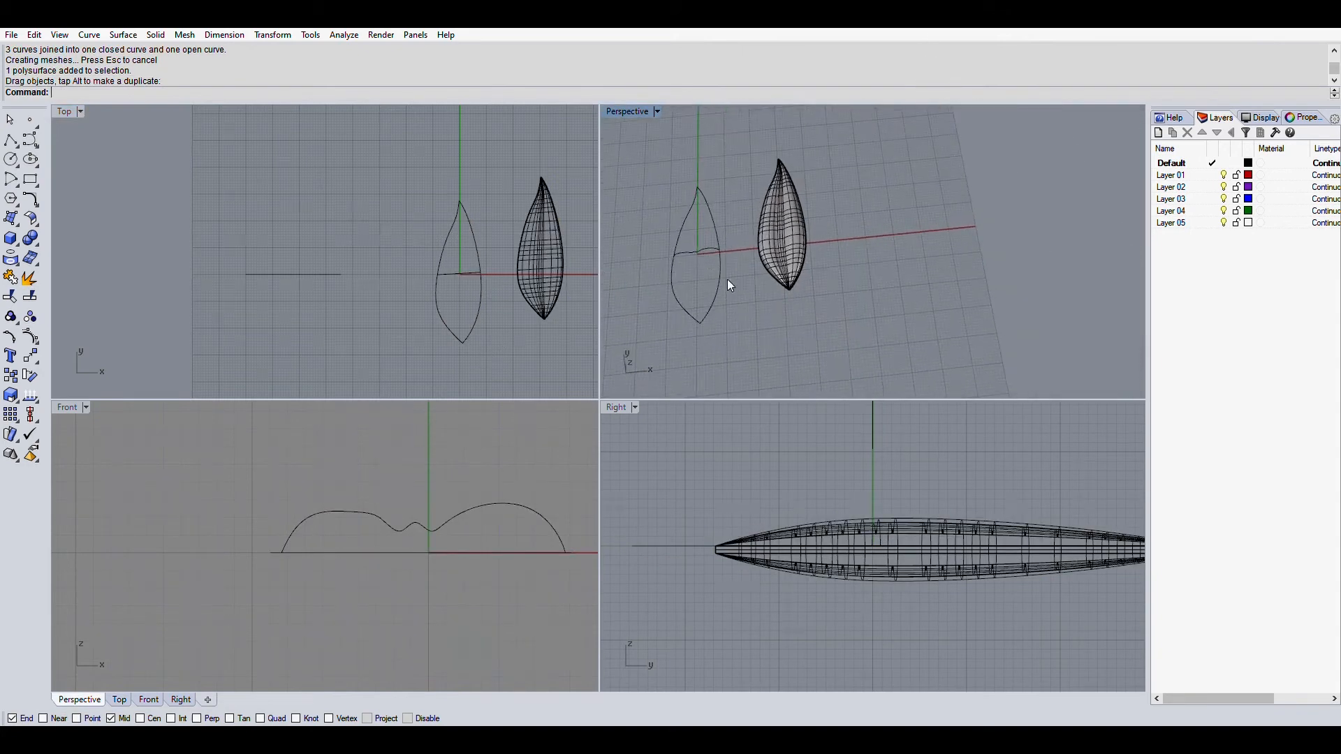
right_click_drag(897, 220, 866, 285)
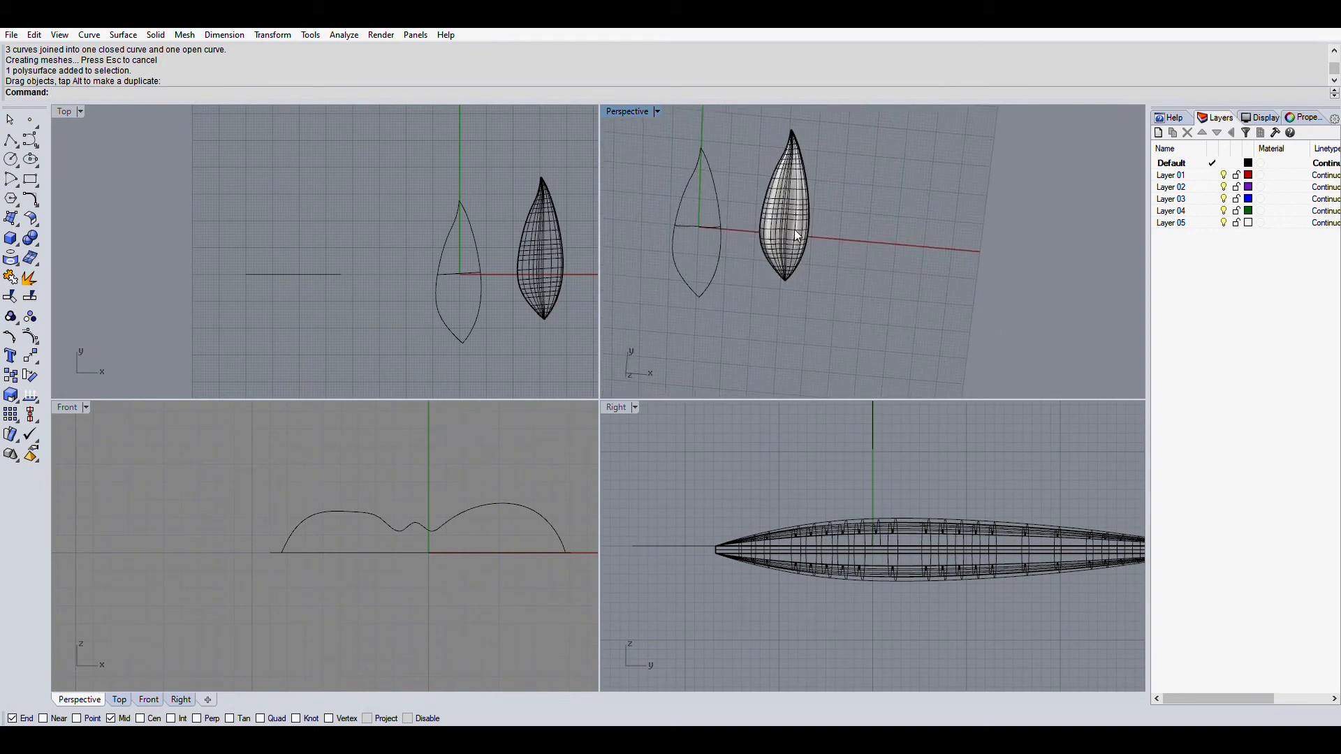
- Copy the leaf solid in the Top view to a free spot farther along X and slightly higher in Y
left_click(793, 229)
right_click_drag(555, 289, 398, 348)
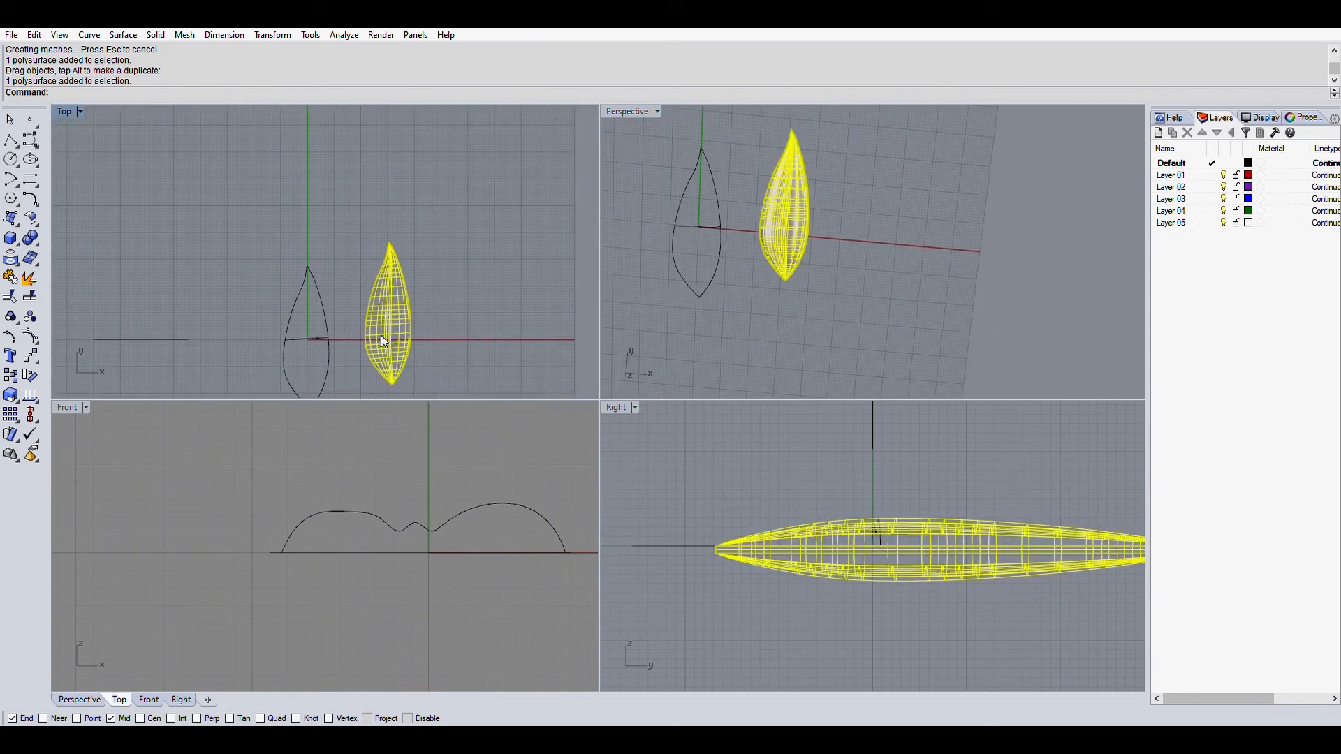
left_click(11, 370)
left_click(367, 316)
left_click(494, 271)
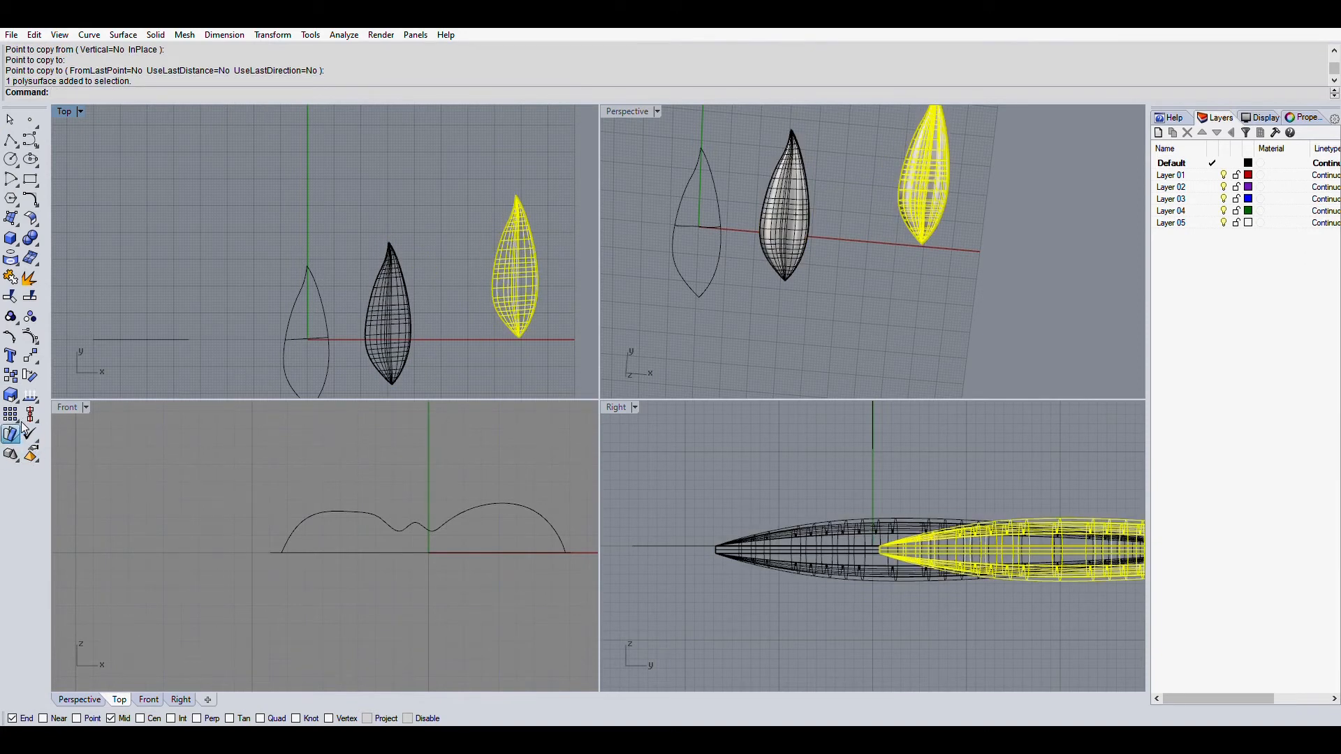
- Bend the copied leaf in the Right view along a lengthwise spine so that its far tip curves strongly upward
left_click(33, 454)
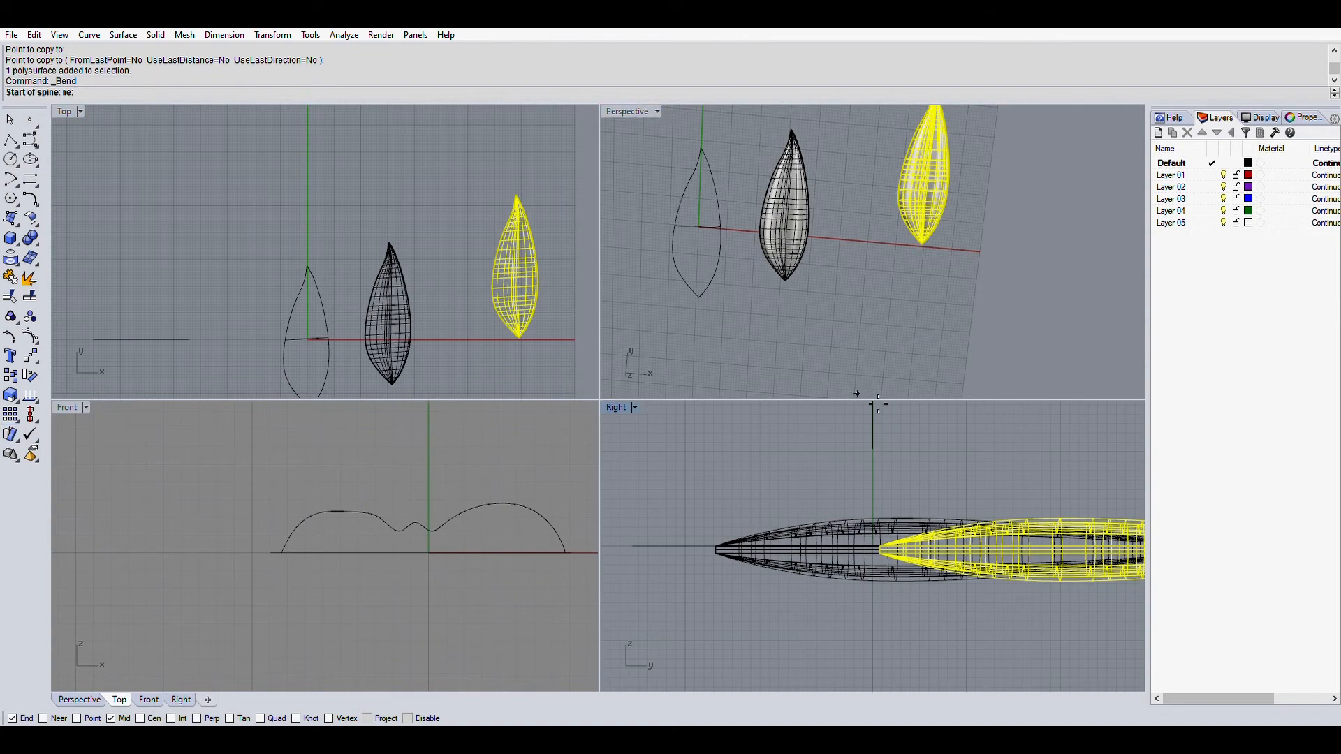
right_click_drag(928, 466, 674, 530)
left_click(740, 613)
left_click(1080, 535)
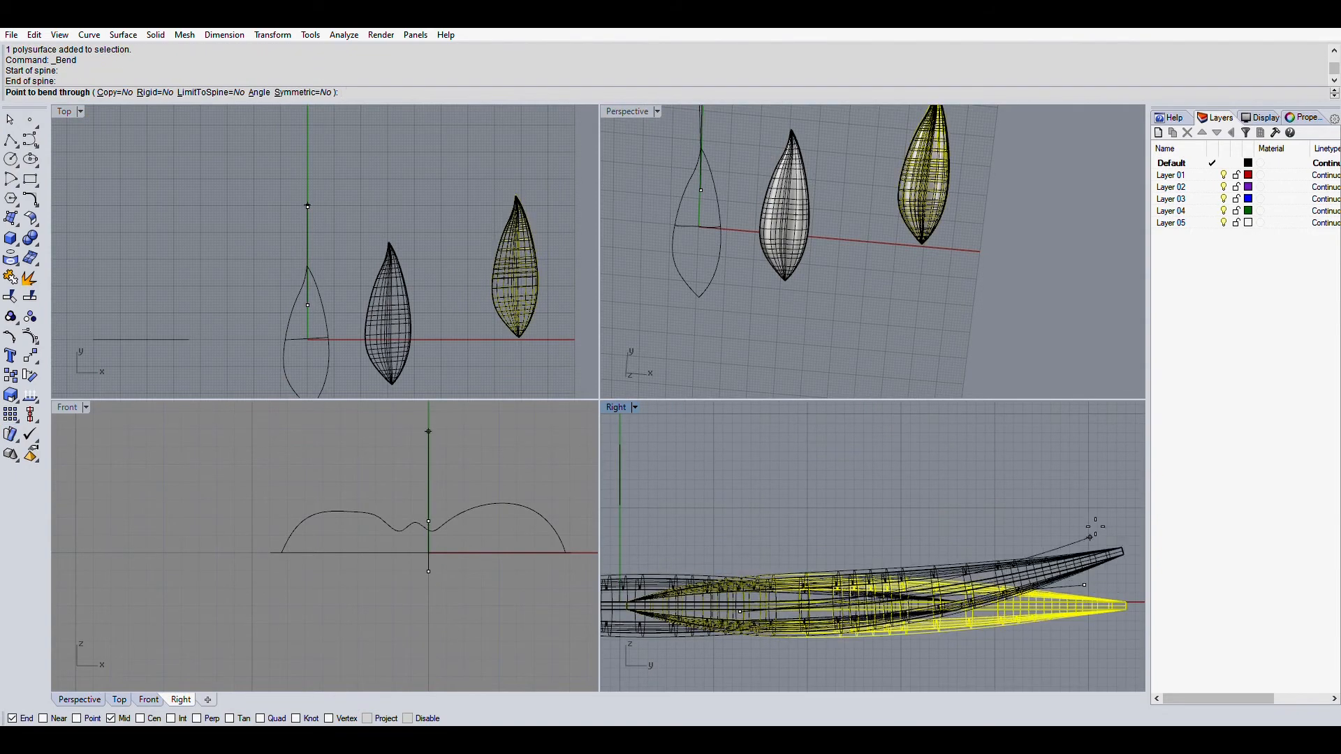
left_click(1090, 457)
left_click(524, 262)
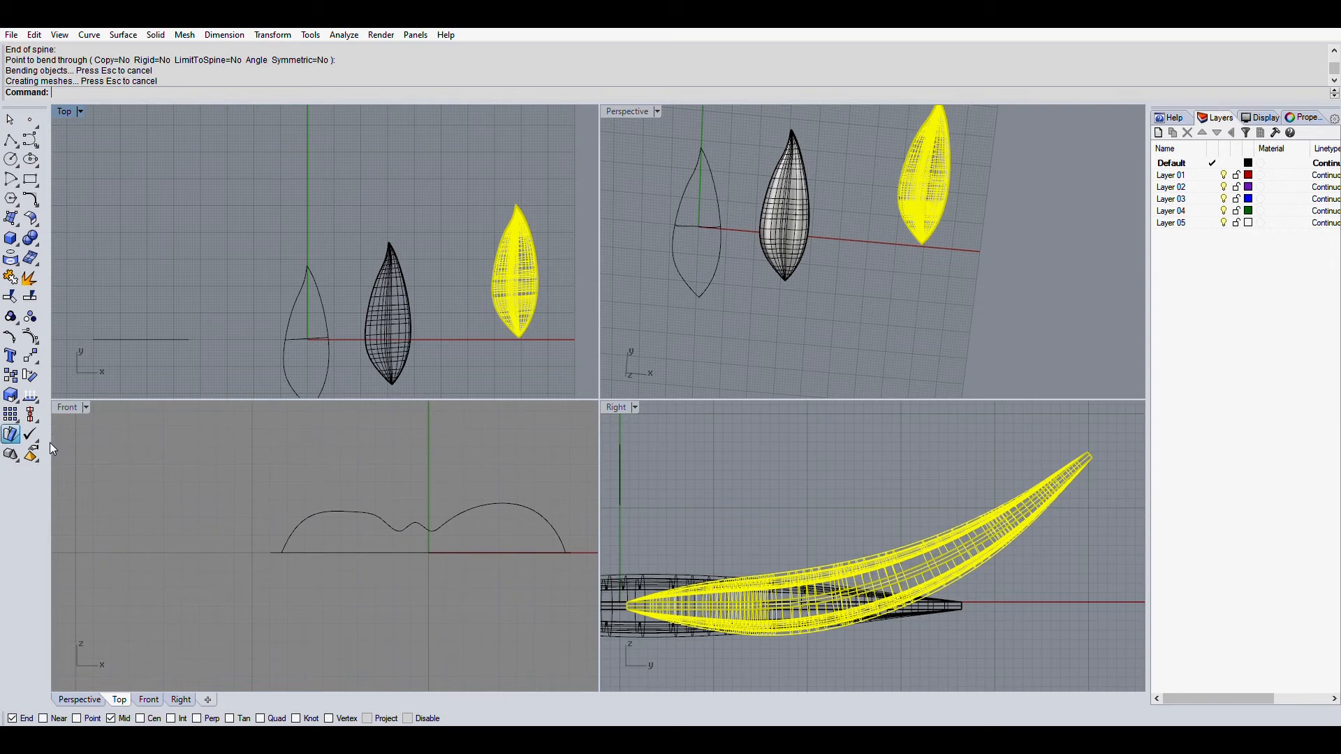
- Taper the copied leaf in the Top view along its length, making it slightly narrower towards the base end
left_click(11, 434)
left_click(516, 227)
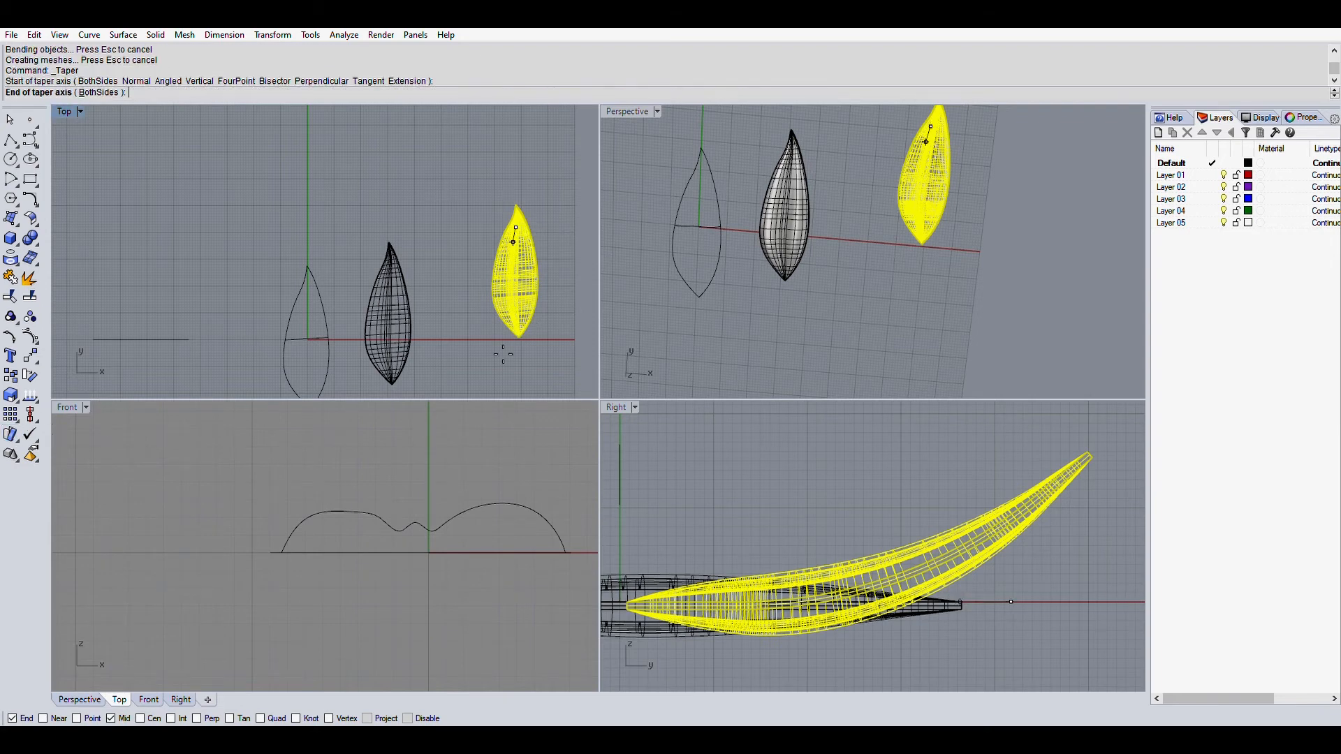
left_click(511, 369)
left_click(567, 354)
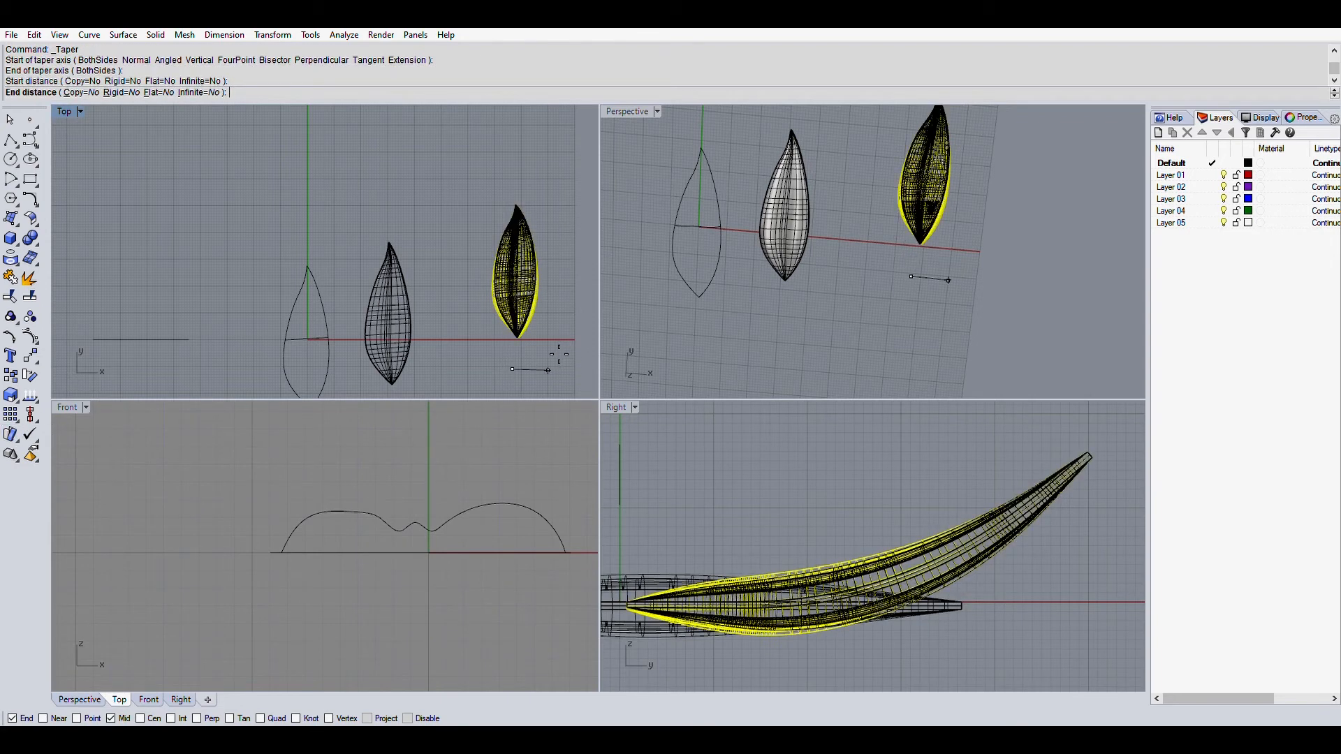
left_click(558, 351)
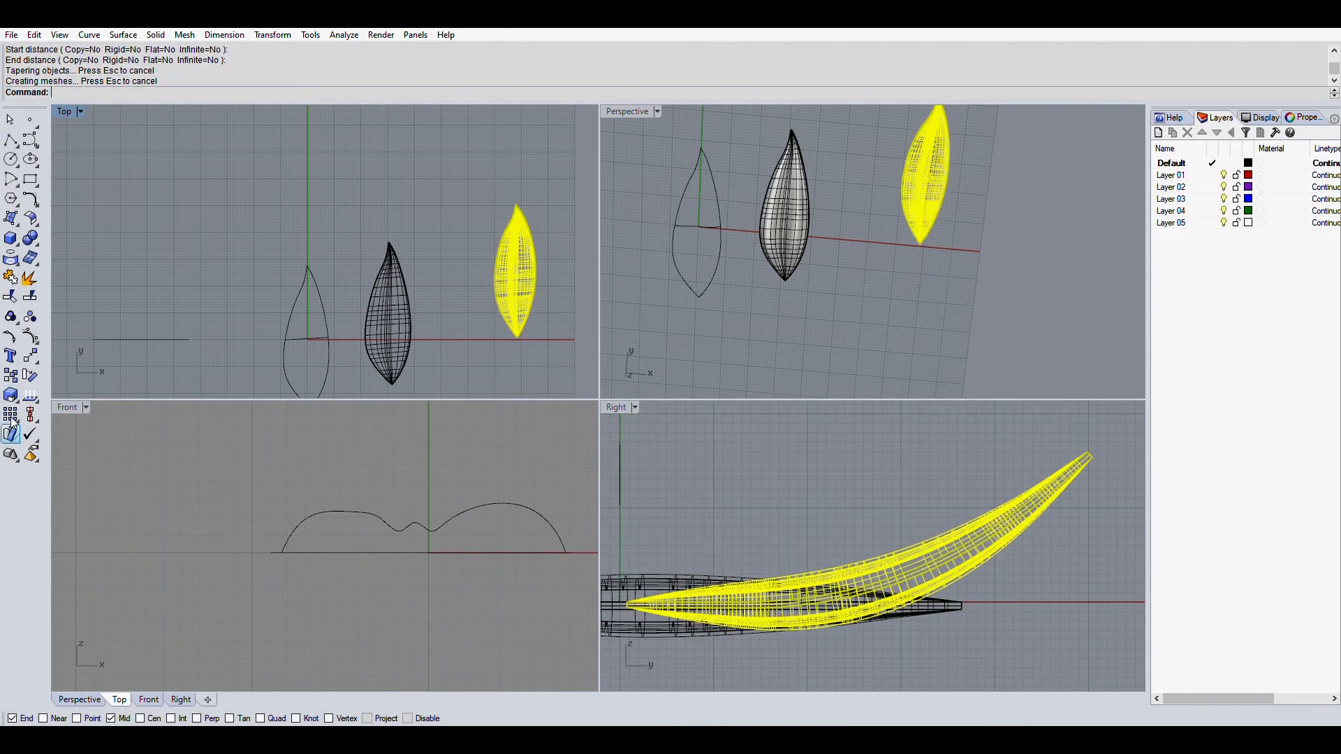
- Shorten the copied leaf with one-directional scaling from its base tip, and move it beside the original leaf
left_click(518, 337)
left_click(540, 176)
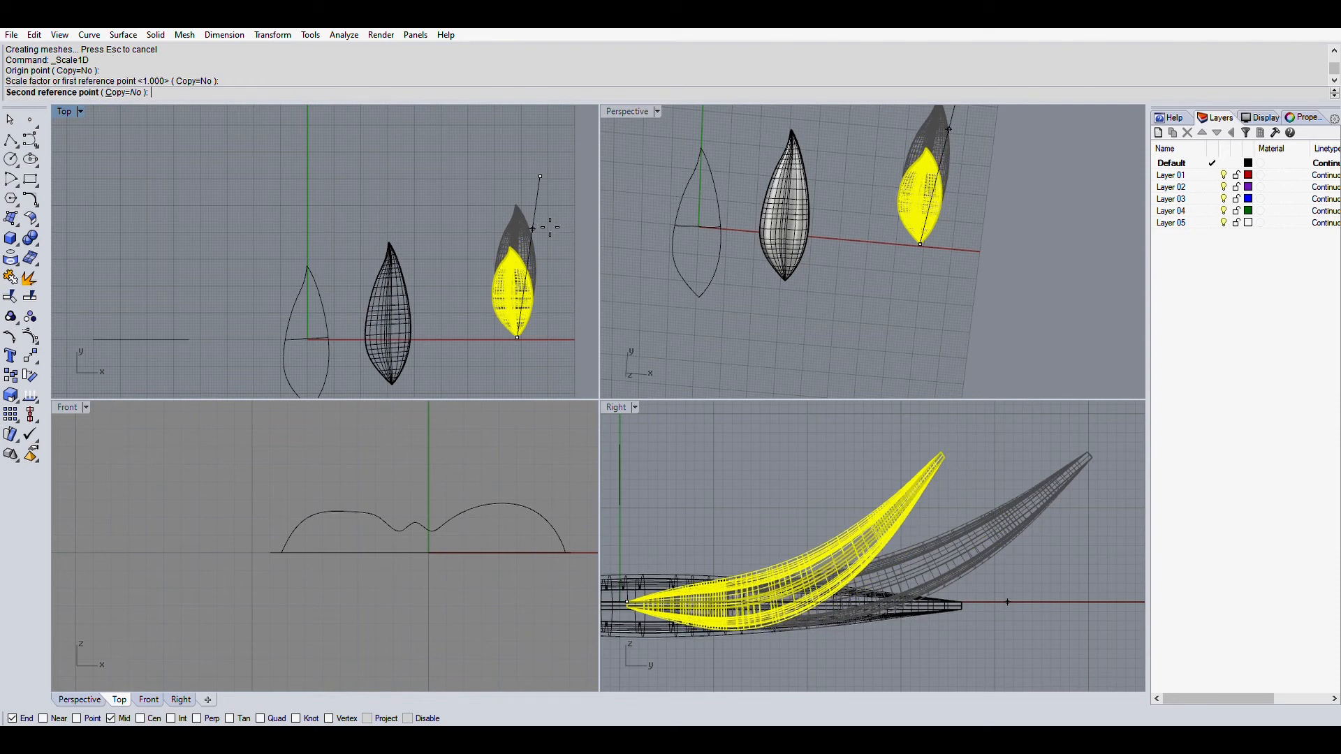
left_click(535, 214)
right_click_drag(544, 291, 502, 244)
left_click_drag(503, 258, 410, 292)
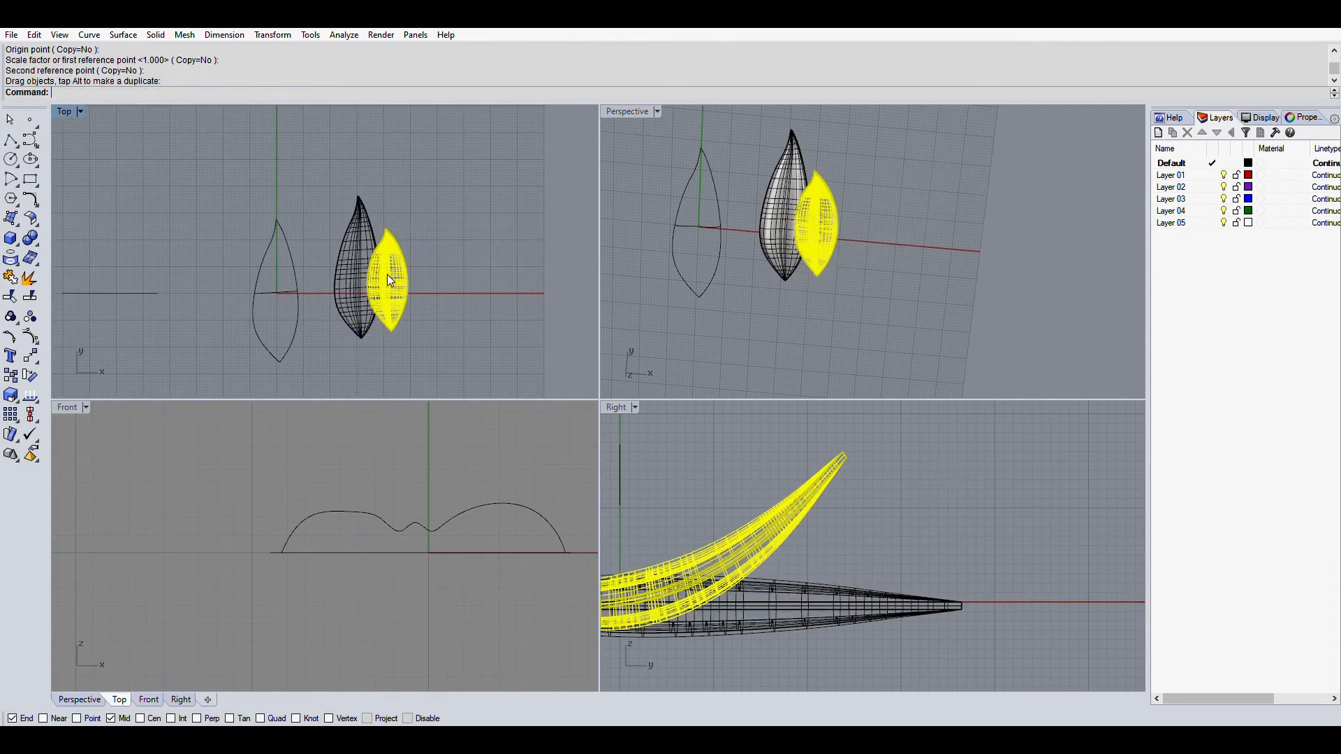
- Bend the shortened leaf sideways in the Top view, using a spine from its base tip and curving it away from the original leaf
scroll(387, 274, "up", 2)
left_click(40, 448)
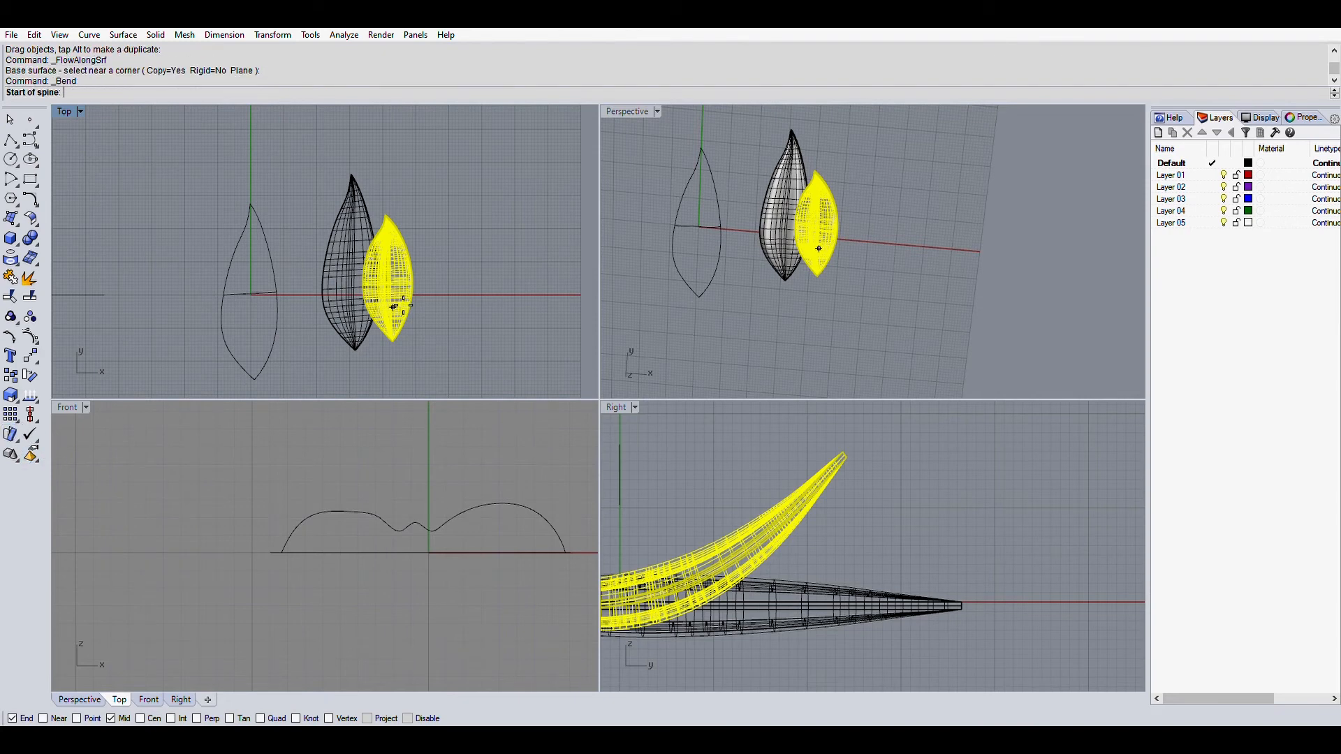
left_click(392, 342)
left_click(396, 203)
left_click(468, 190)
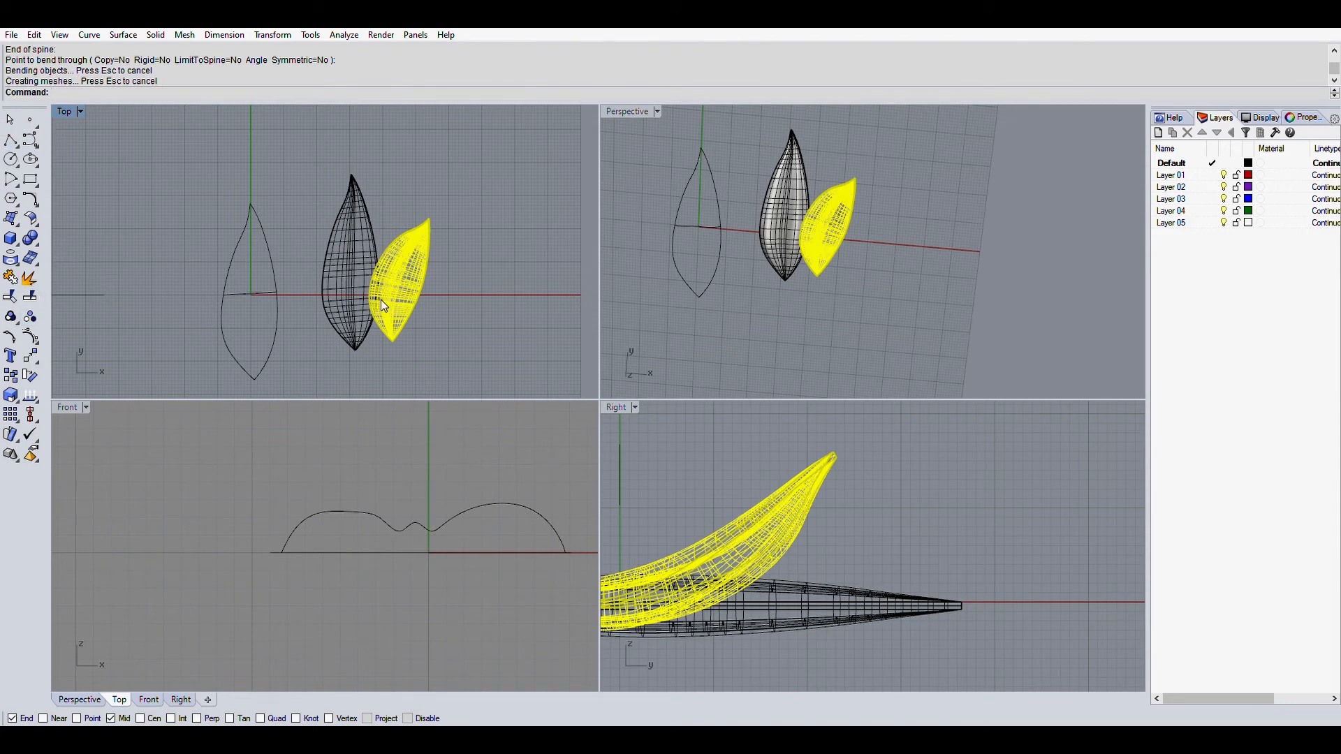
- Rotate the smaller leaf about 43 degrees clockwise around its base tip in the Top view, and move that tip onto the original leaf's base
type("Rotate")
key("Return")
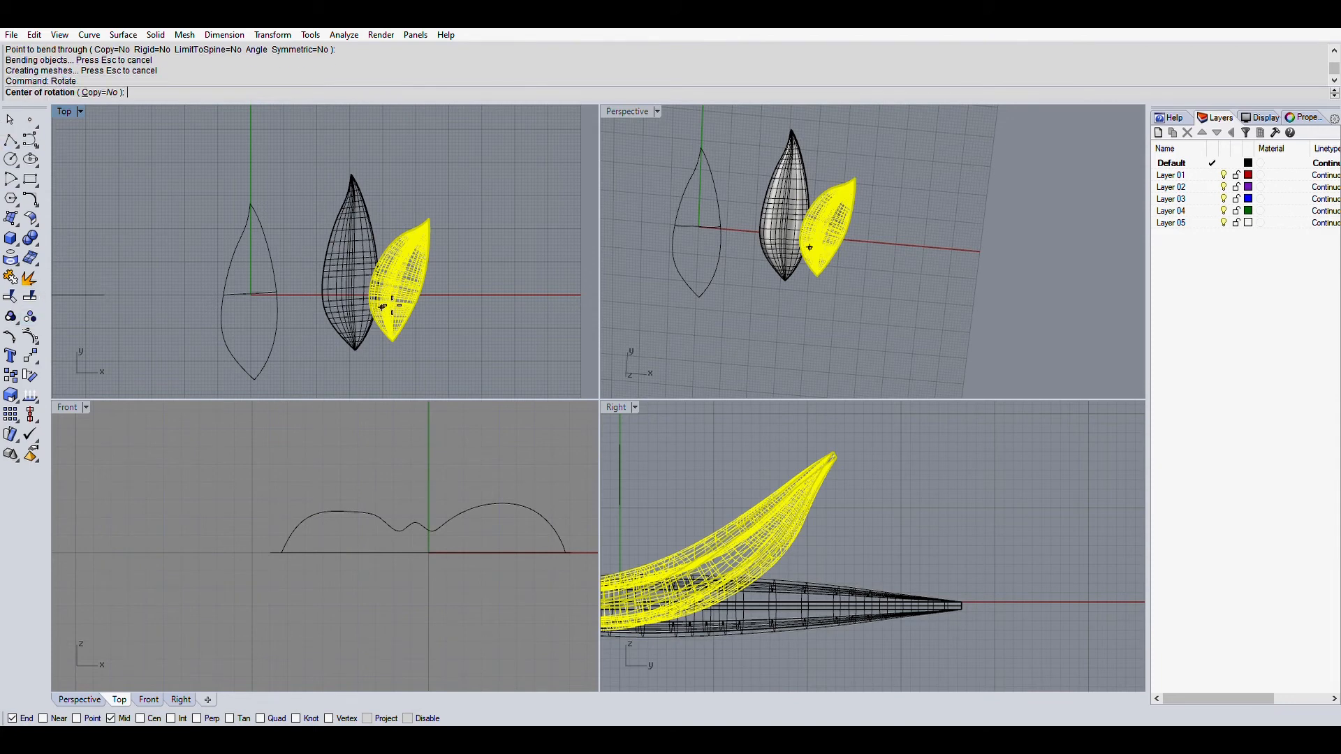
left_click(393, 341)
left_click(413, 264)
left_click(467, 297)
left_click_drag(427, 321, 384, 317)
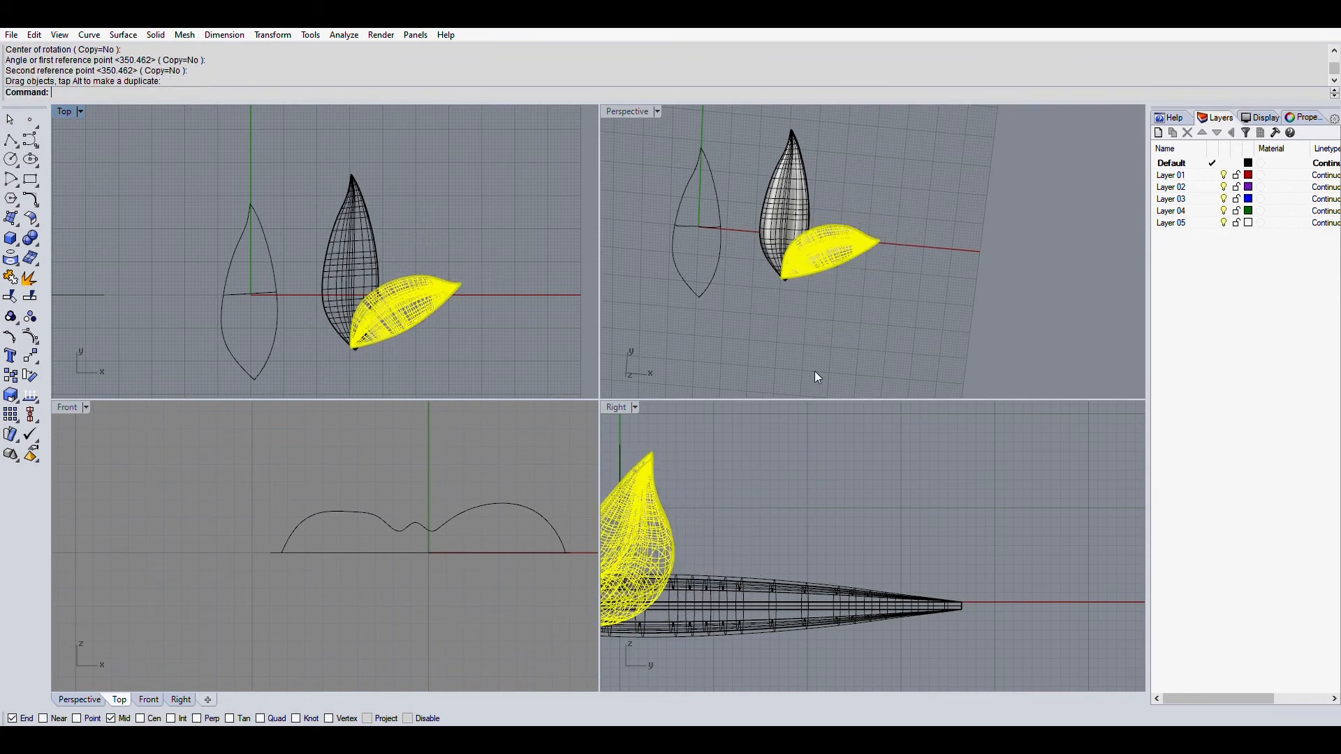
- Lower the smaller leaf slightly in the Right view at the shared base
left_click(869, 281)
right_click_drag(891, 305, 870, 139)
left_click(803, 259)
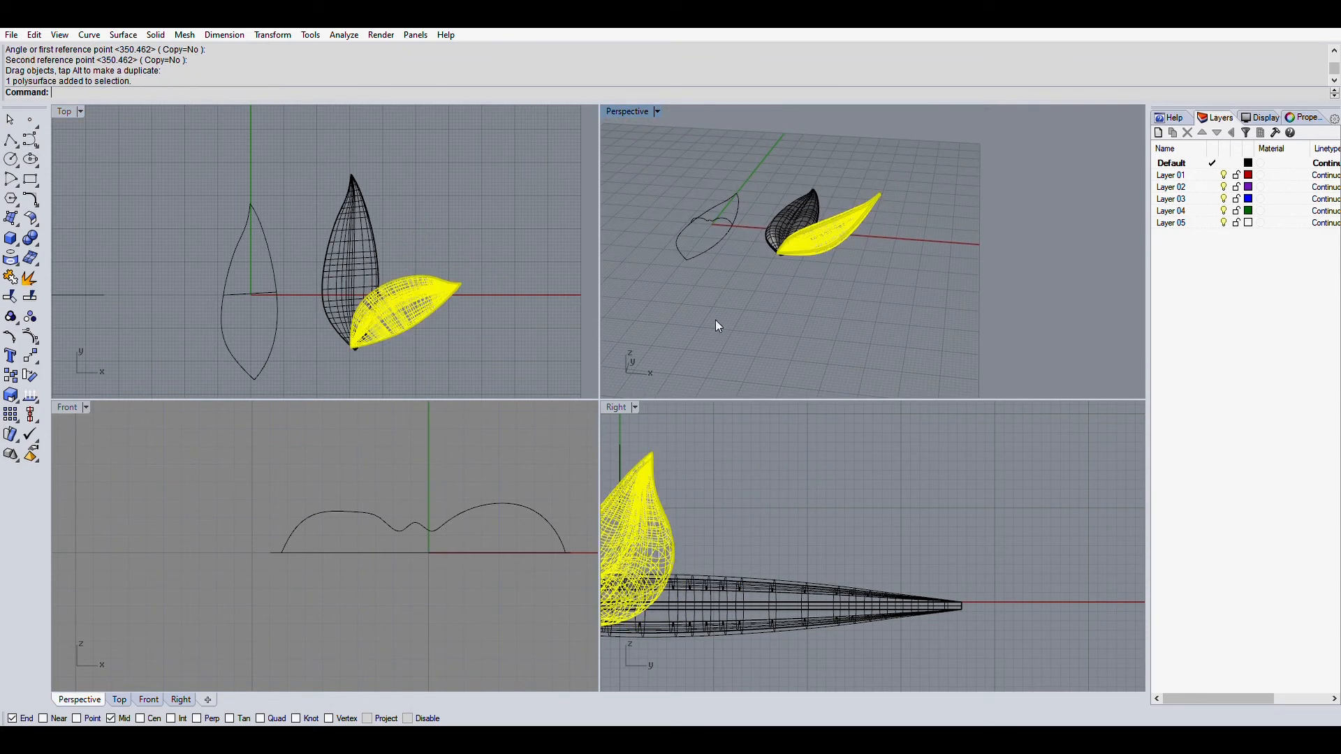
scroll(689, 514, "down", 4)
left_click(717, 555)
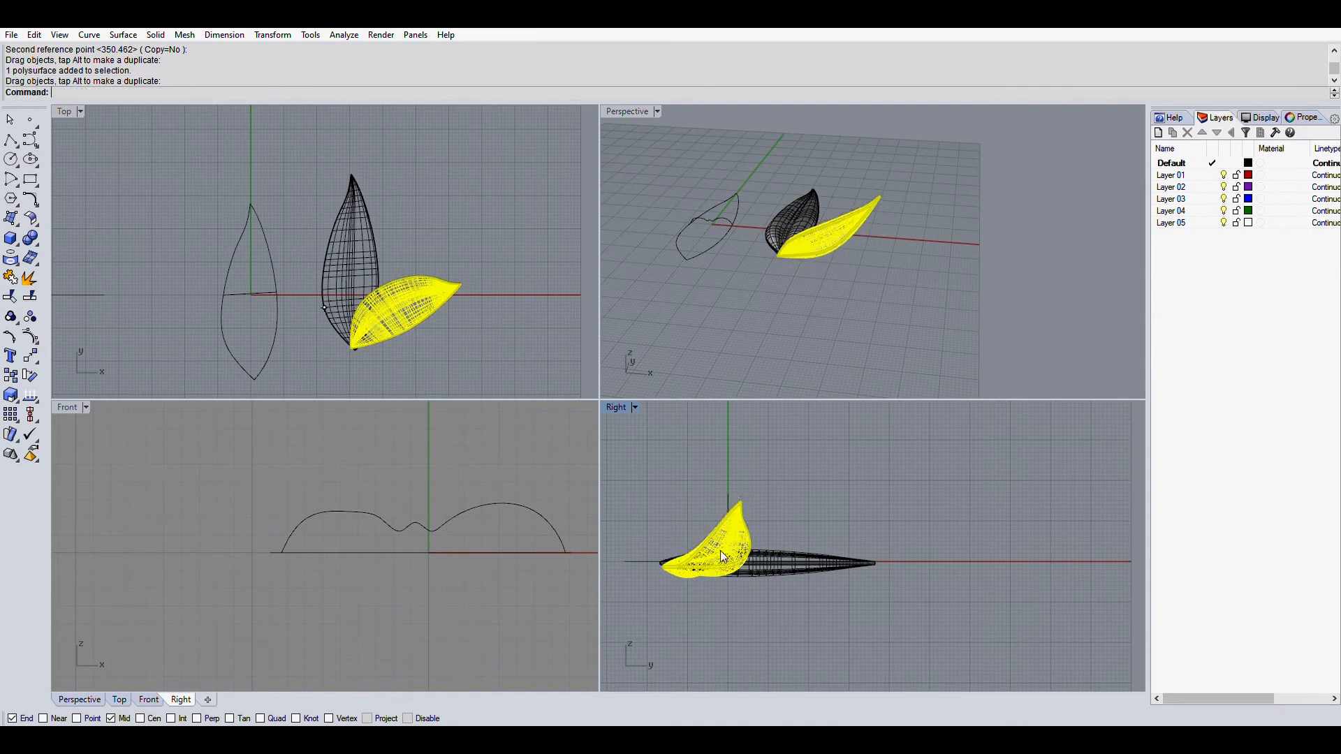
- Bend the original straight leaf in the Right view along a lengthwise spine so that its far tip rises
left_click(16, 432)
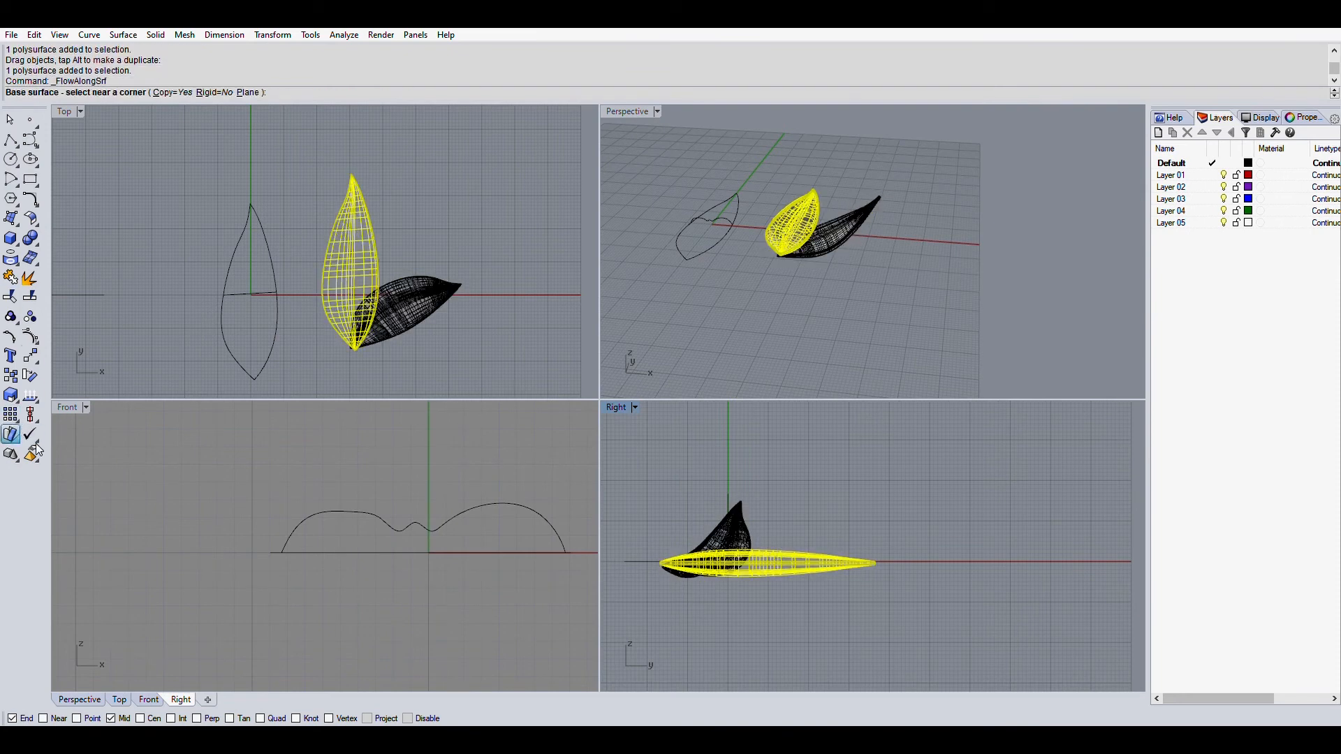
left_click(31, 435)
left_click(693, 559)
left_click(876, 535)
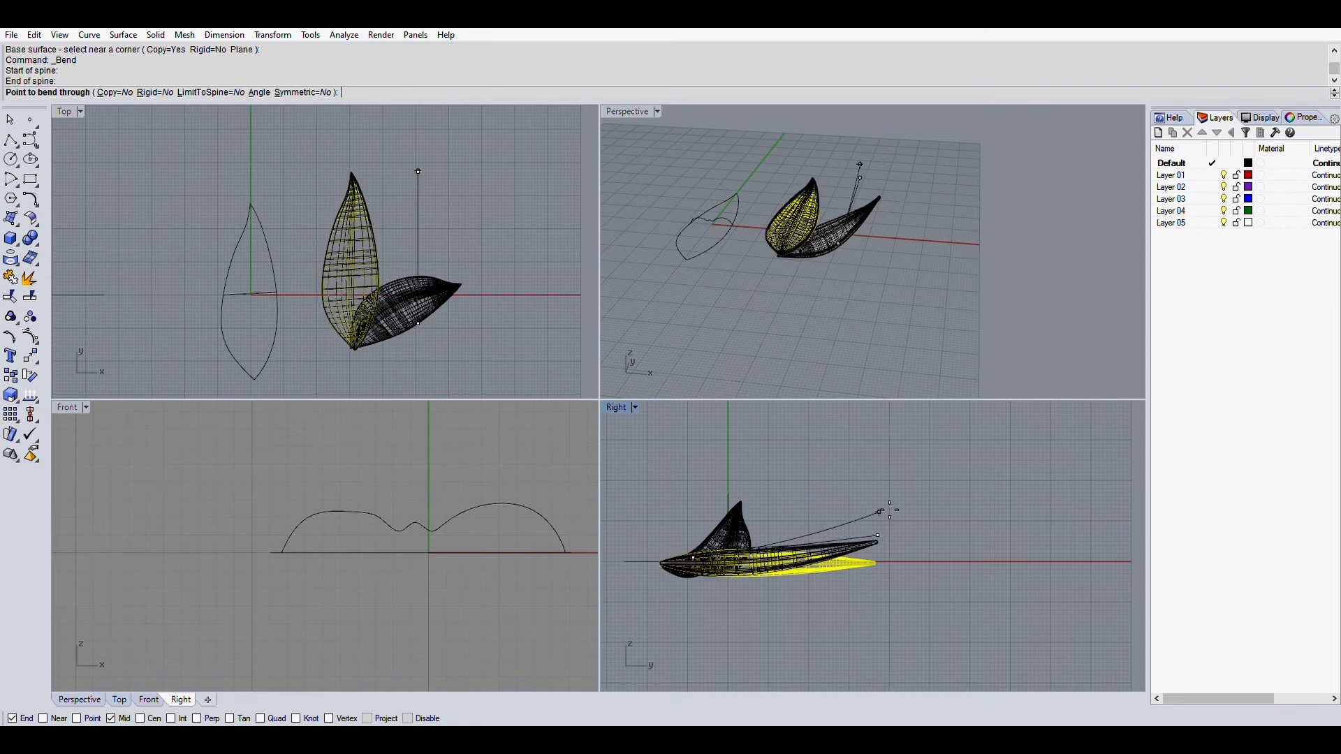
left_click(868, 491)
left_click(507, 325)
- Move the smaller leaf a little farther down beneath the bent large leaf in the Right view
right_click_drag(856, 149, 897, 227)
left_click(845, 248)
left_click_drag(726, 526, 719, 530)
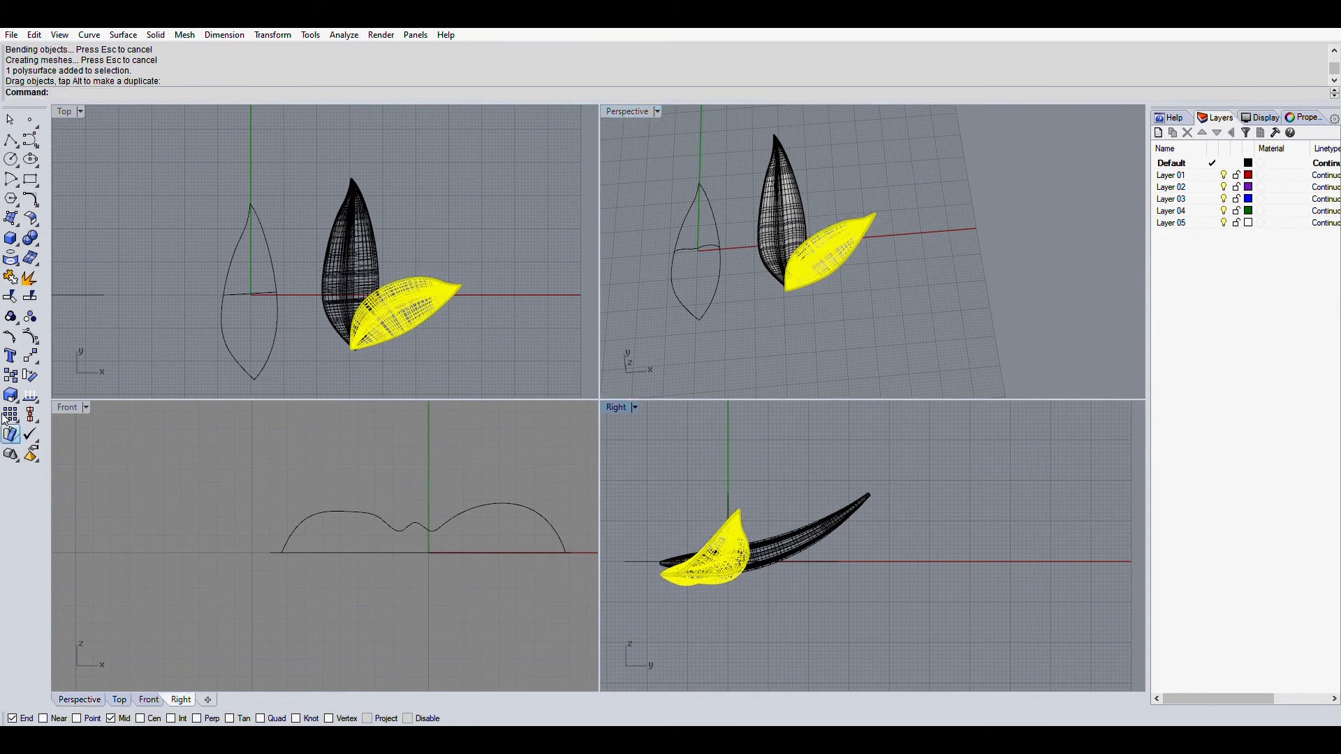
- Rotate the smaller leaf clockwise around its base tip in the Right view so that it tilts downward, and deselect it
left_click(9, 357)
left_click(678, 579)
left_click(729, 557)
left_click(722, 584)
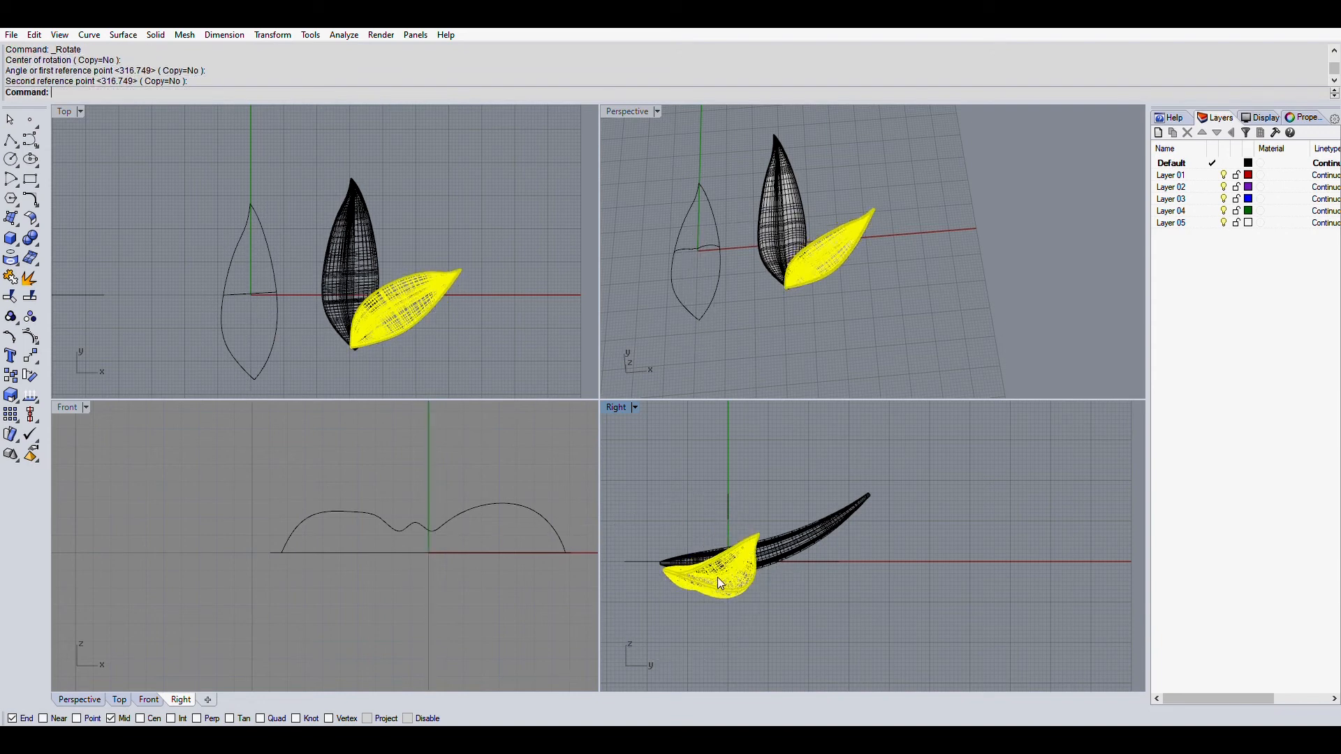
left_click(481, 364)
- Examine the two joined-up leaves in the Perspective view from above, from the side, from below and close to their shared base
right_click_drag(845, 262, 896, 214)
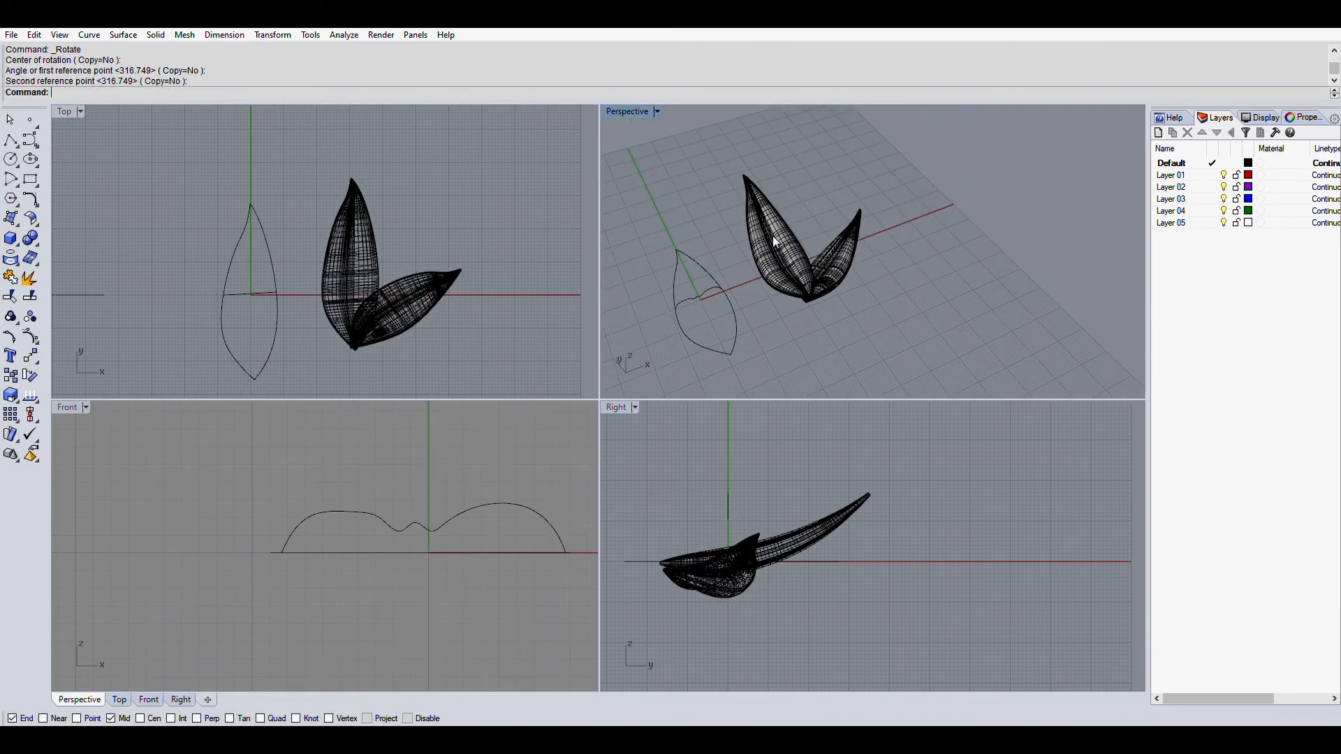
right_click_drag(786, 298, 736, 250)
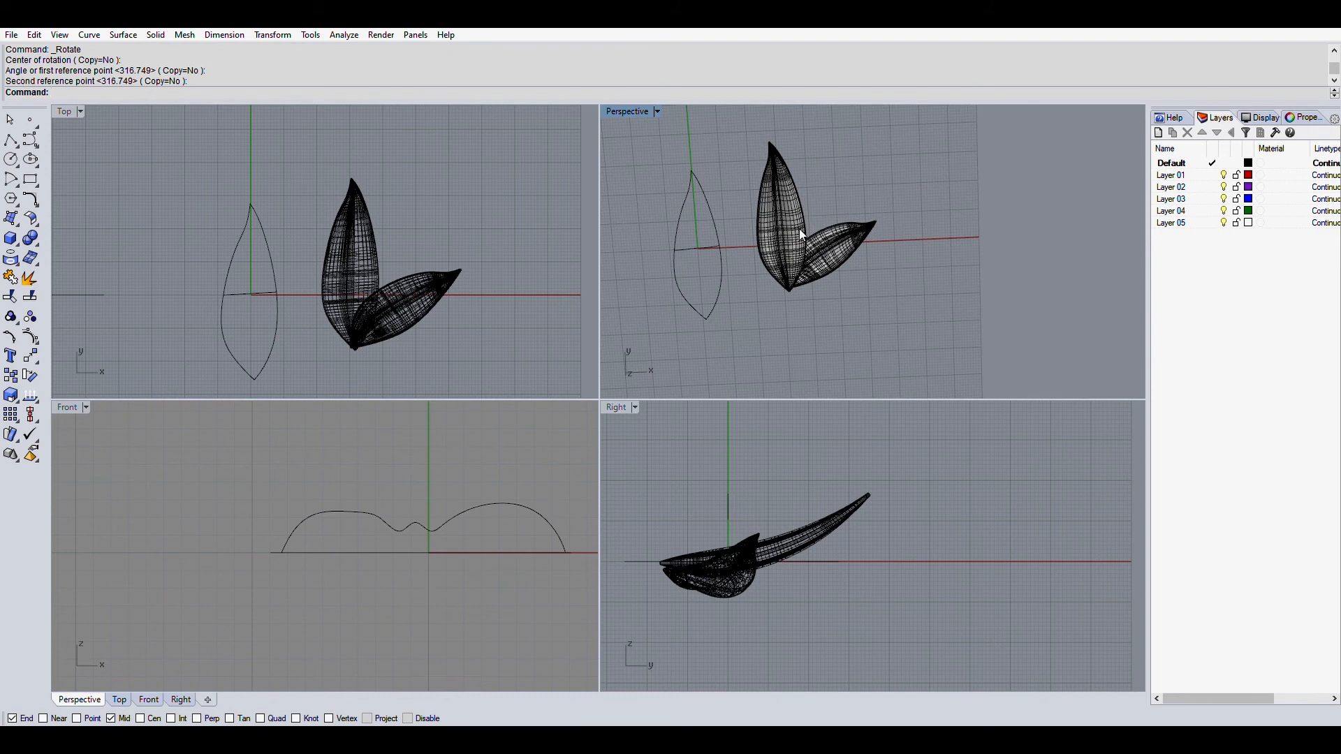
right_click_drag(858, 255, 1042, 222)
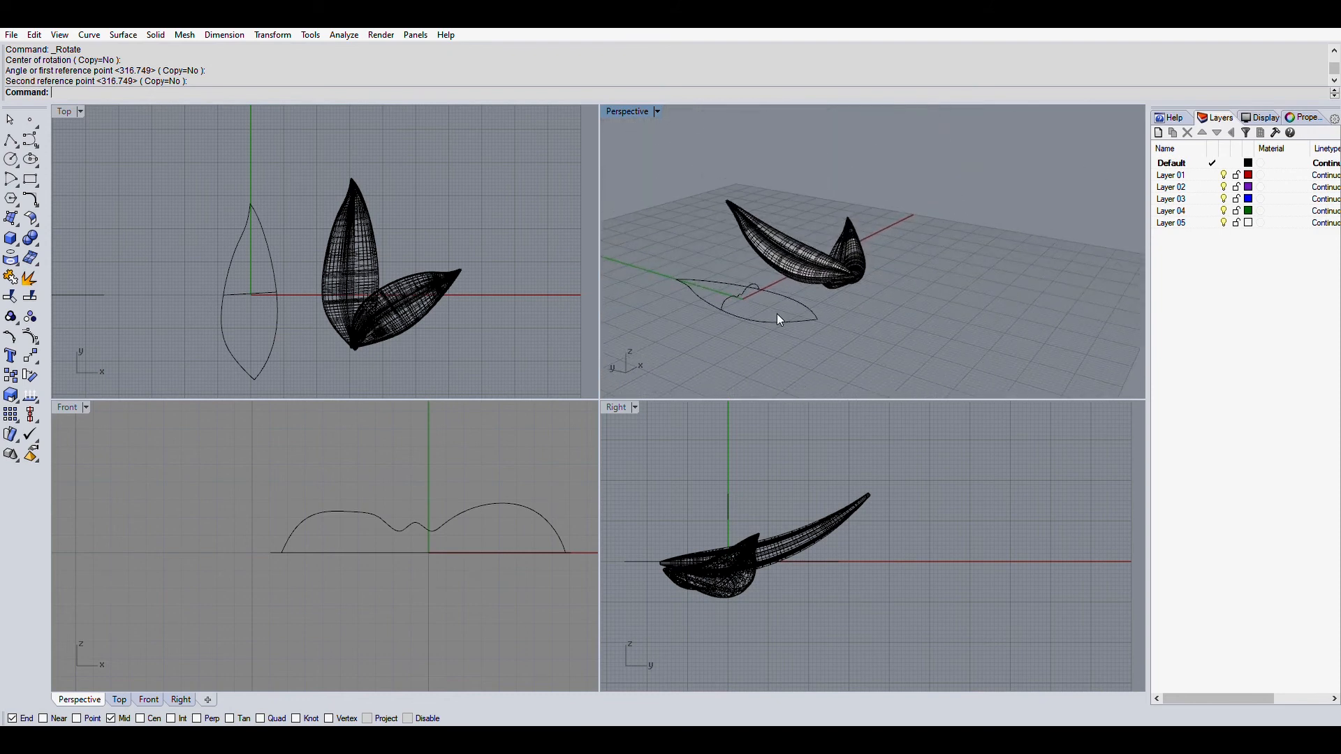
mouse_move(871, 224)
right_mouse_down()
mouse_move(794, 211)
mouse_move(858, 216)
right_mouse_up()
scroll(818, 282, "up", 5)
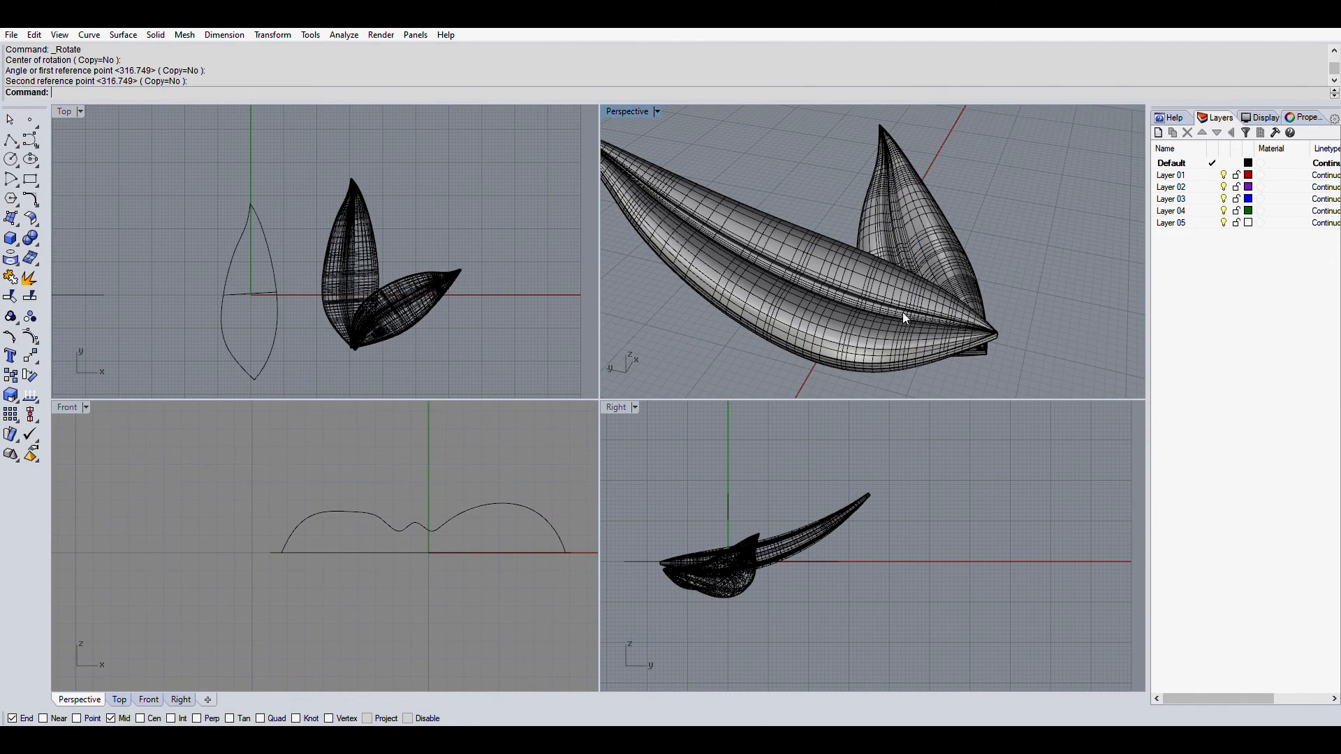
right_click_drag(940, 384, 826, 388)
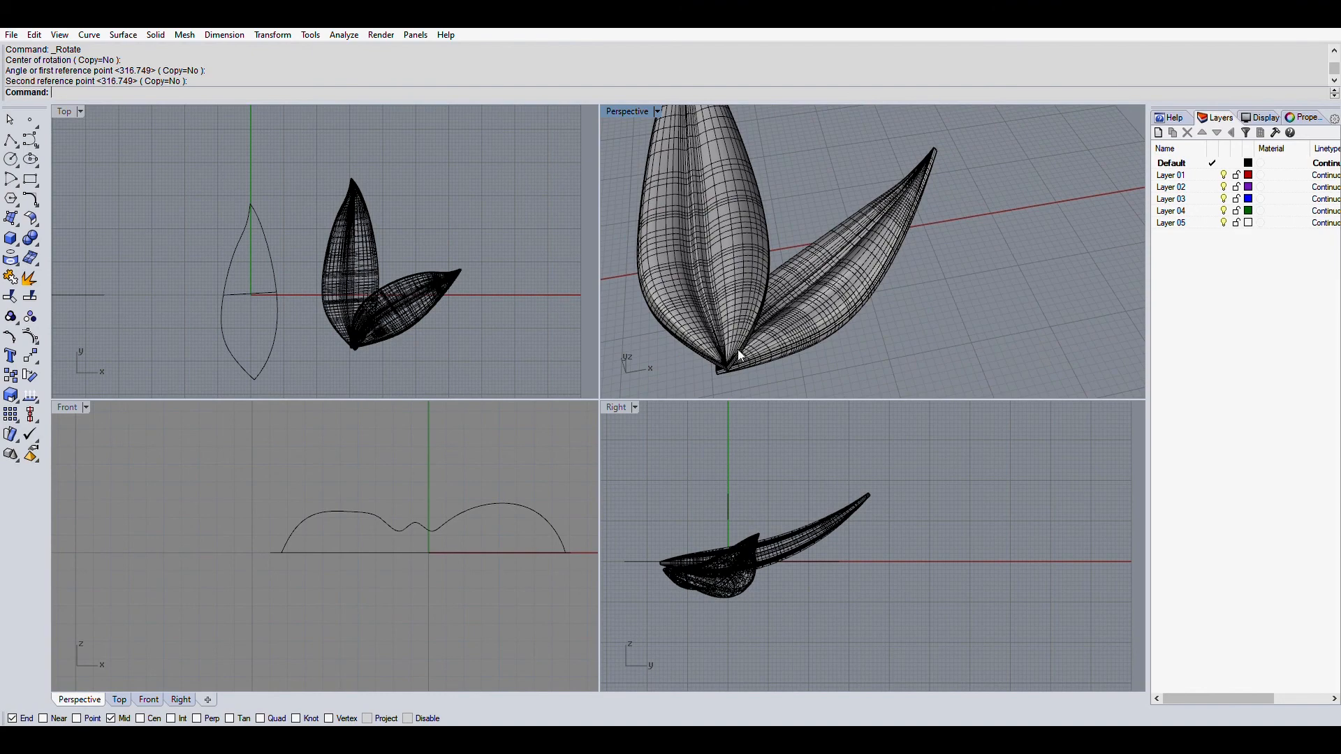
right_click_drag(917, 329, 913, 224)
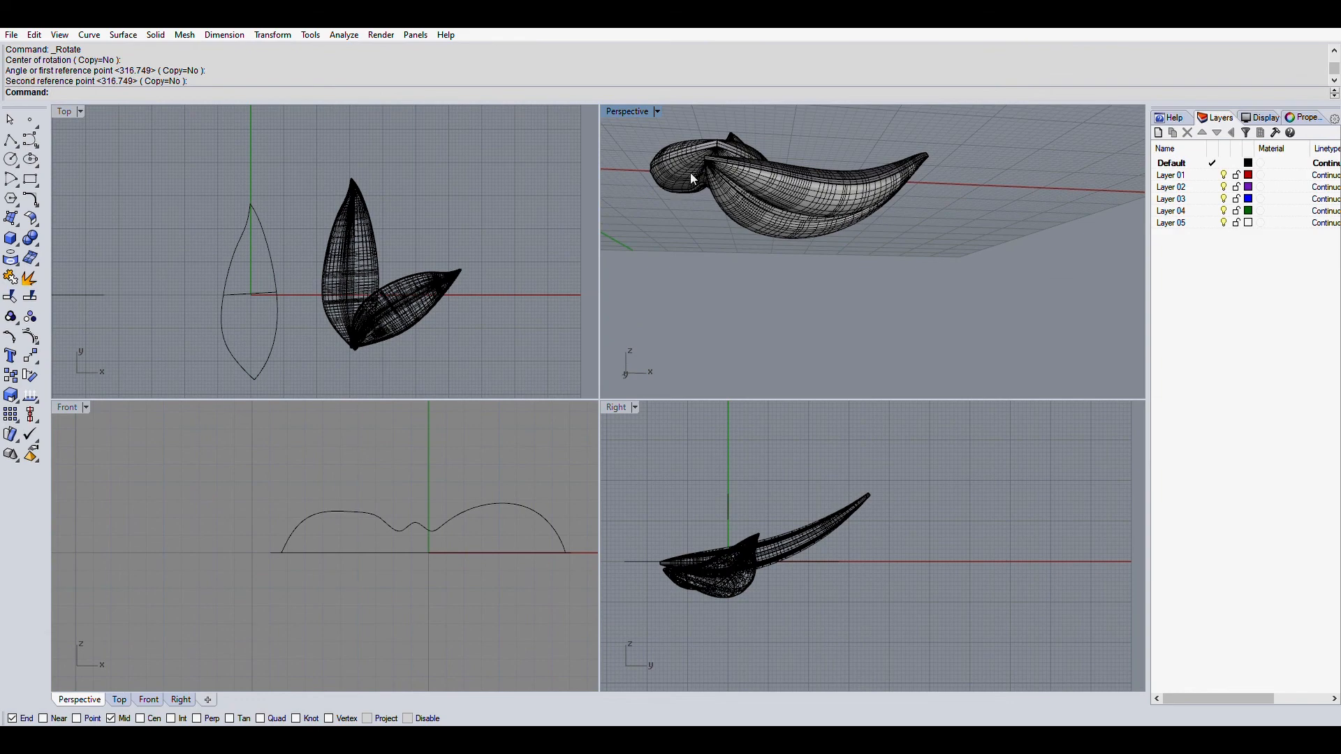
right_click_drag(928, 153, 936, 312)
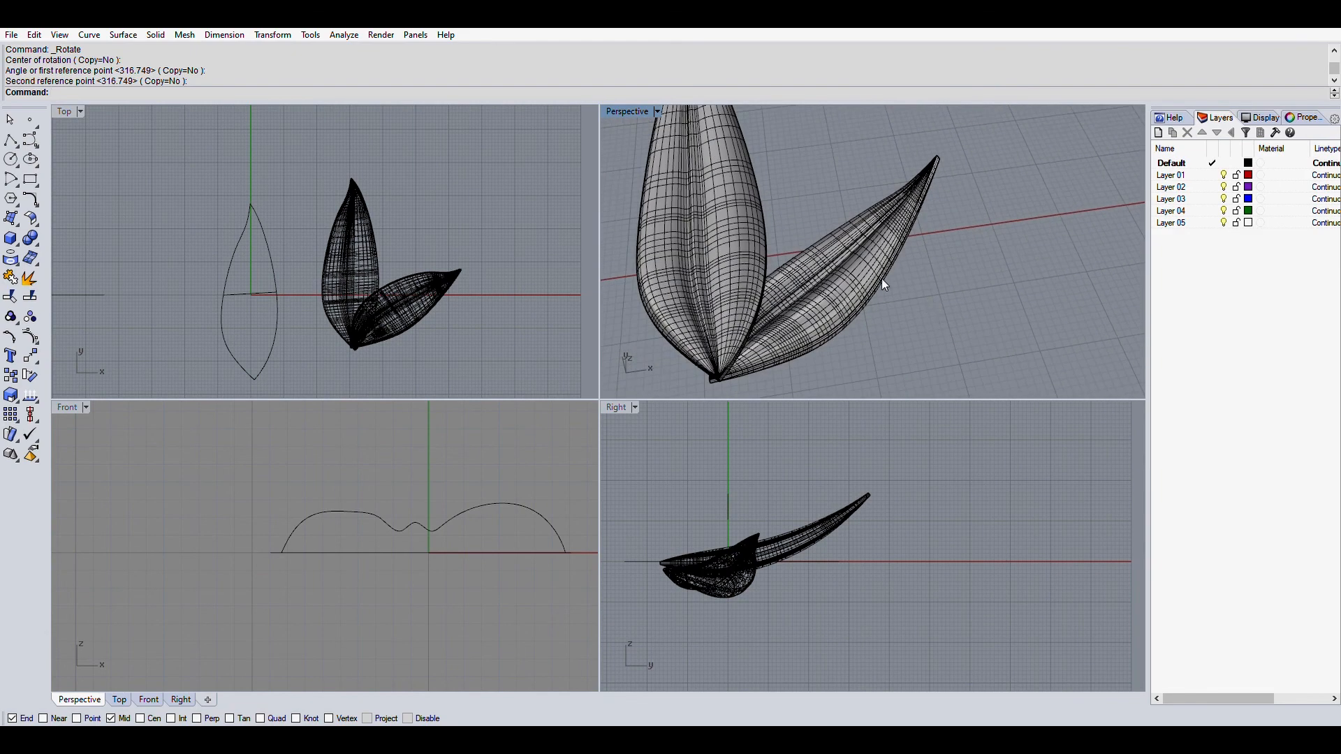